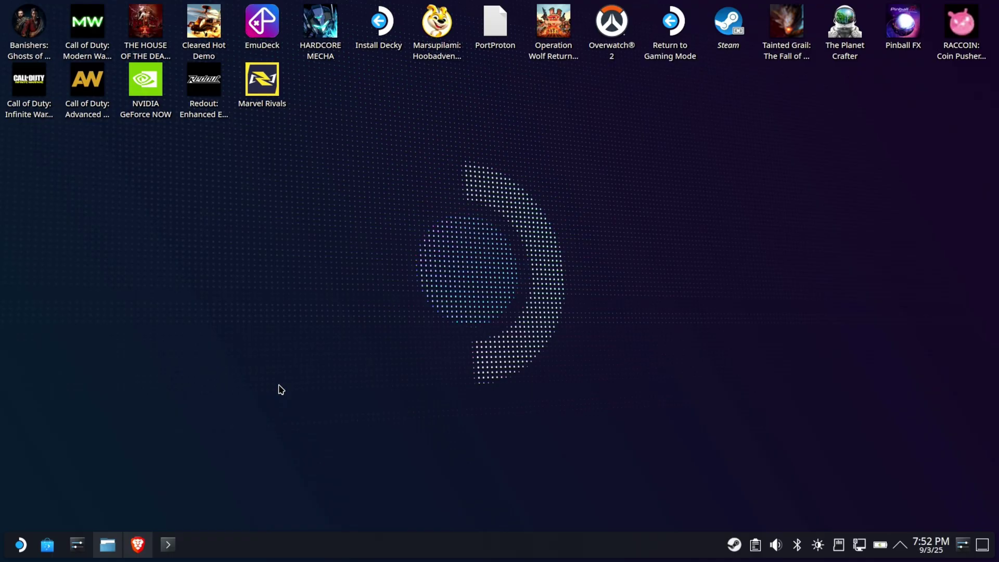
- Open the Brave web browser and look up devastation_202306
click(137, 544)
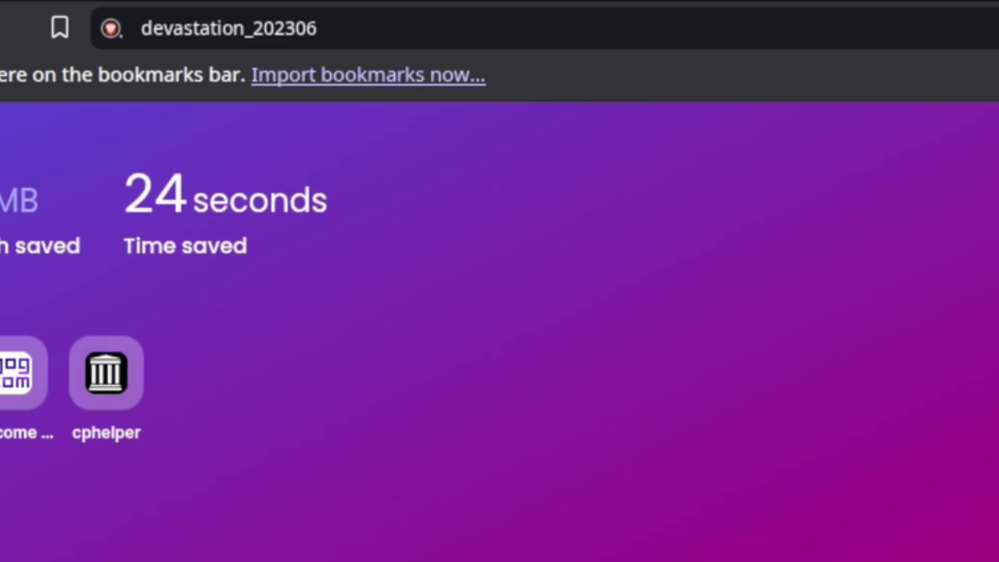
click(431, 18)
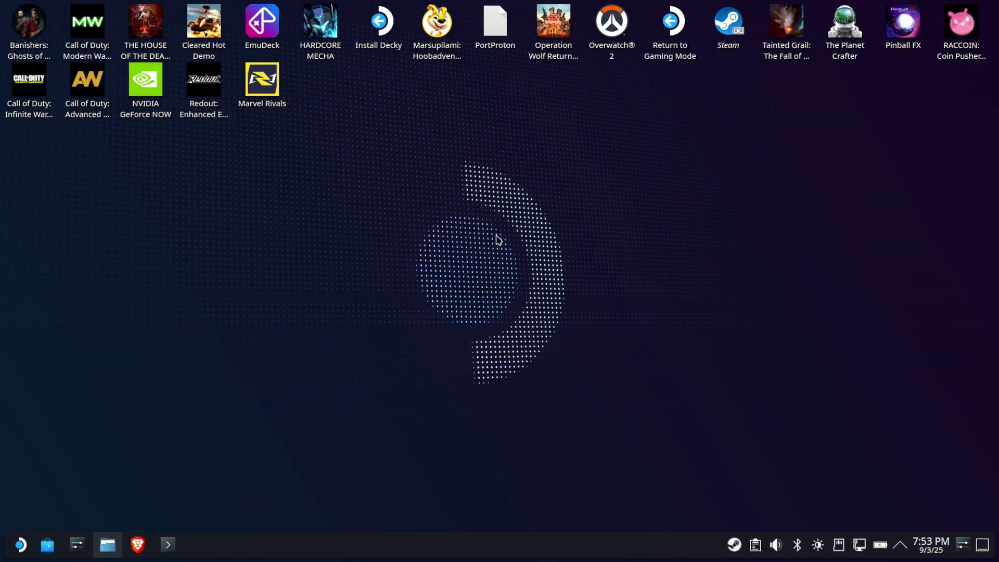
- Switch to the Dolphin file manager's Downloads folder and check which actions are offered for Transformers Devastation.iso
click(119, 549)
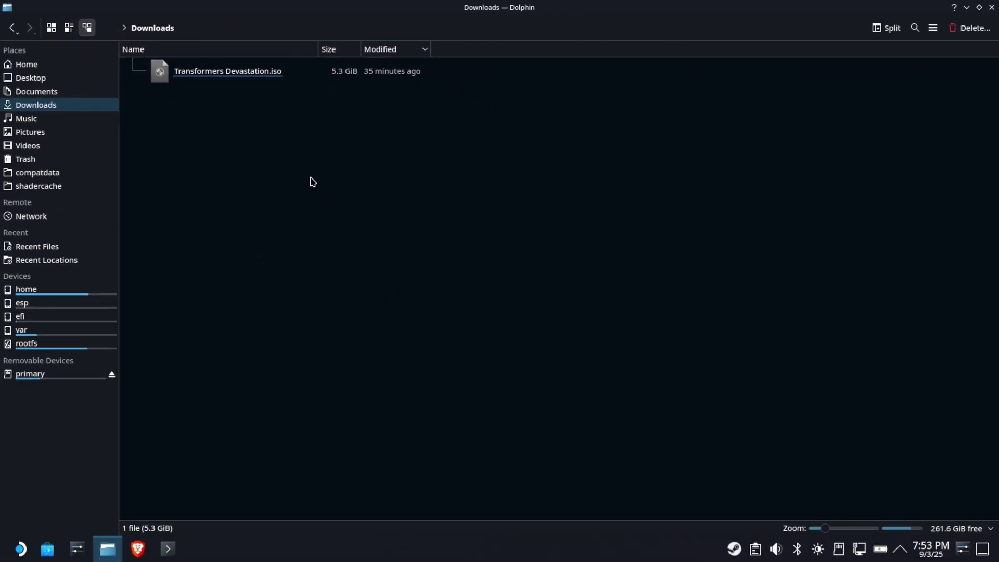
right_click(232, 72)
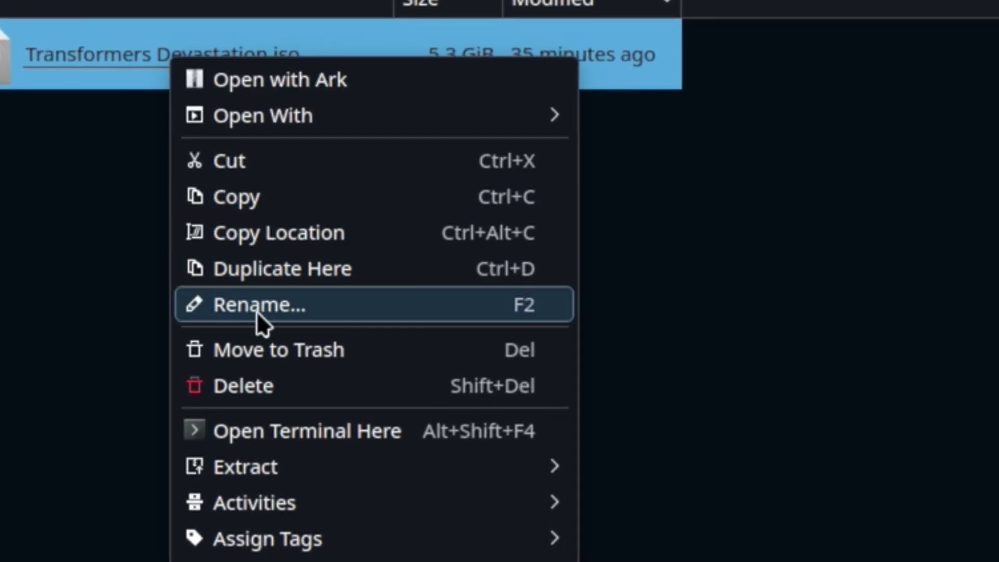
mouse_move(265, 462)
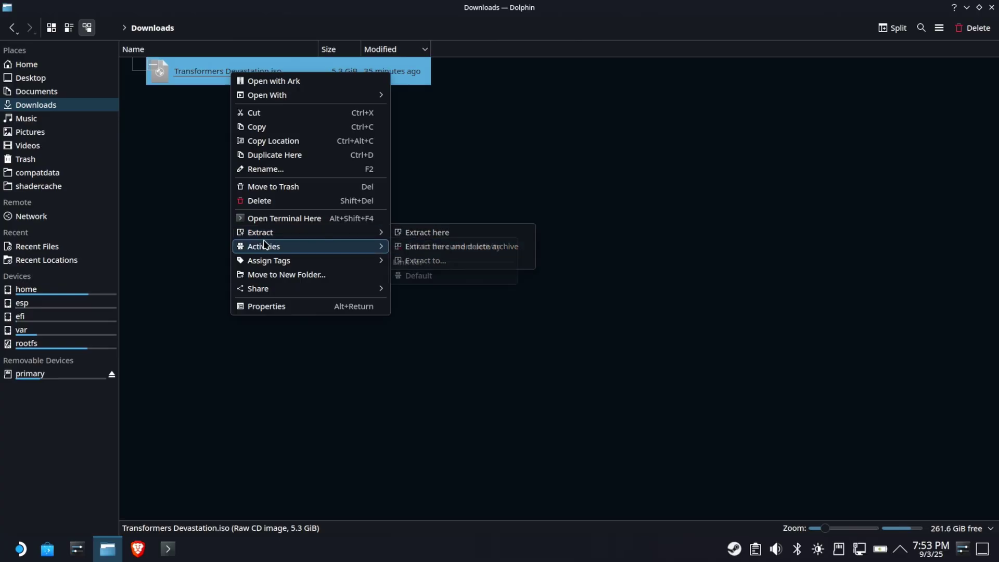
key(Escape)
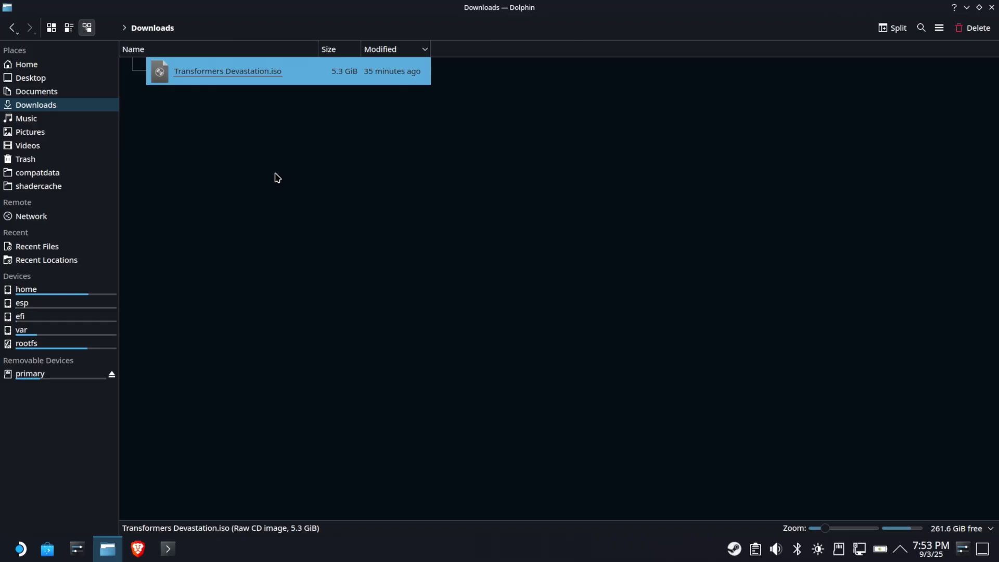
- Switch to Discover, search for "mount unmount" and view the details of the Mount Unmount ISO plugin
click(52, 553)
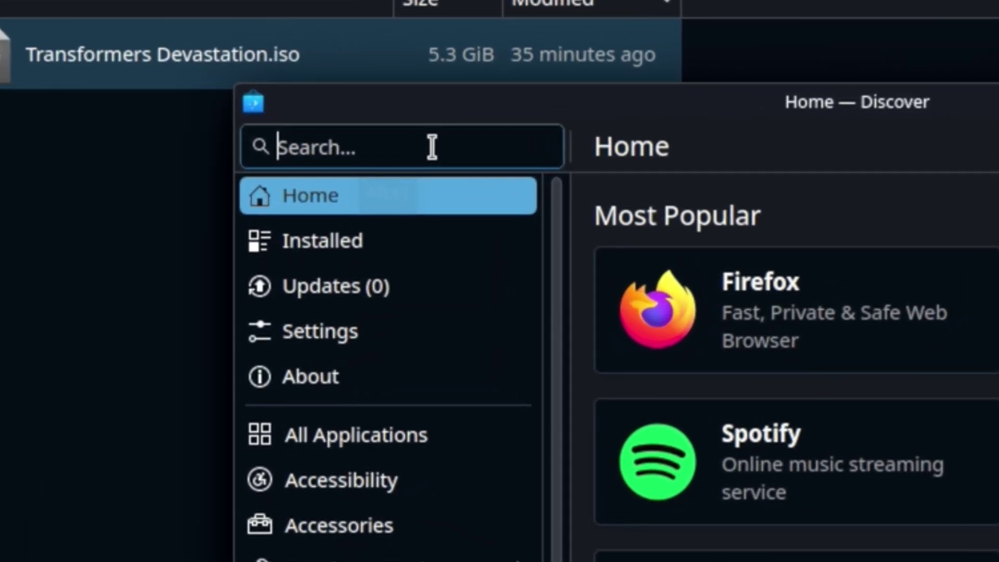
text(mount )
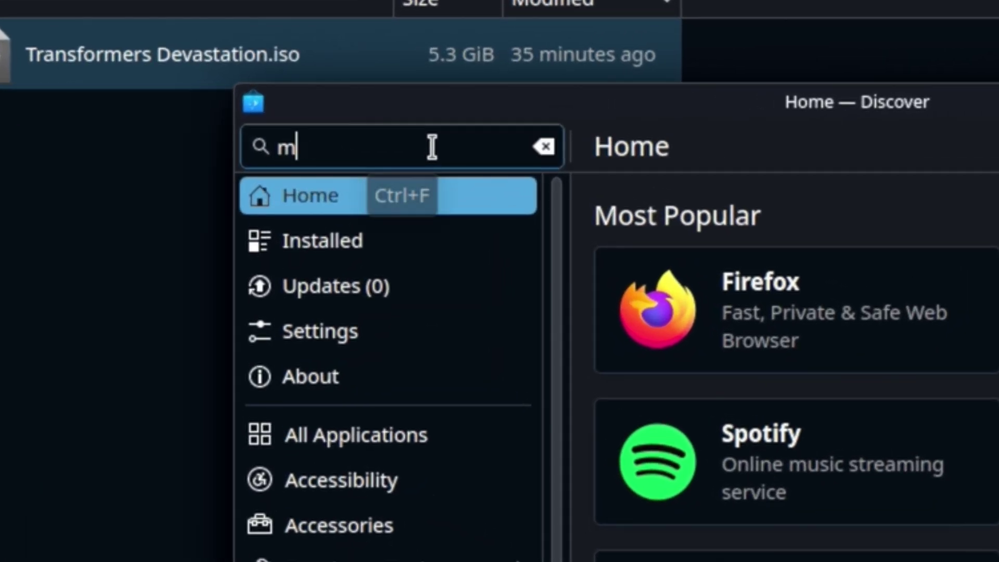
text(unmount)
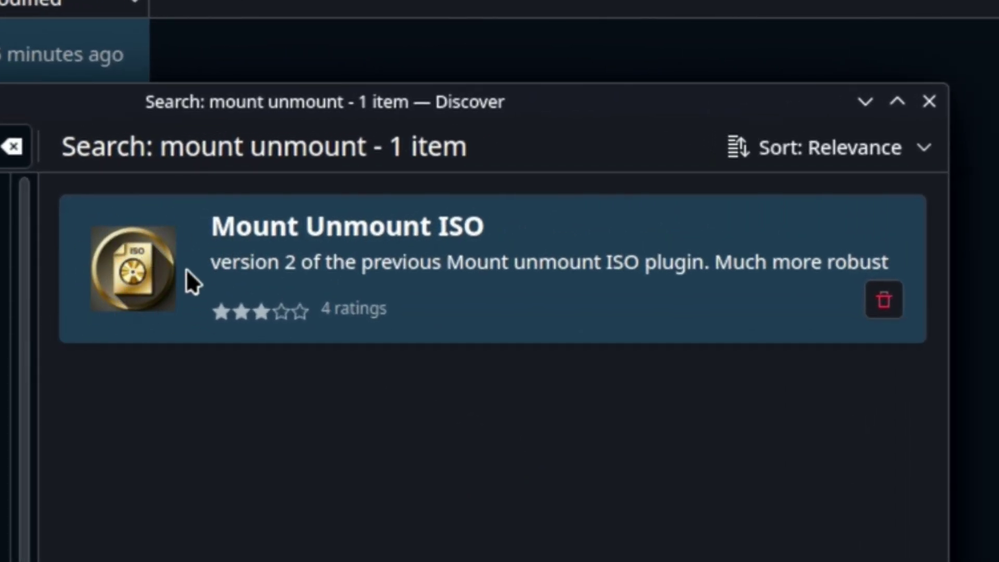
click(657, 250)
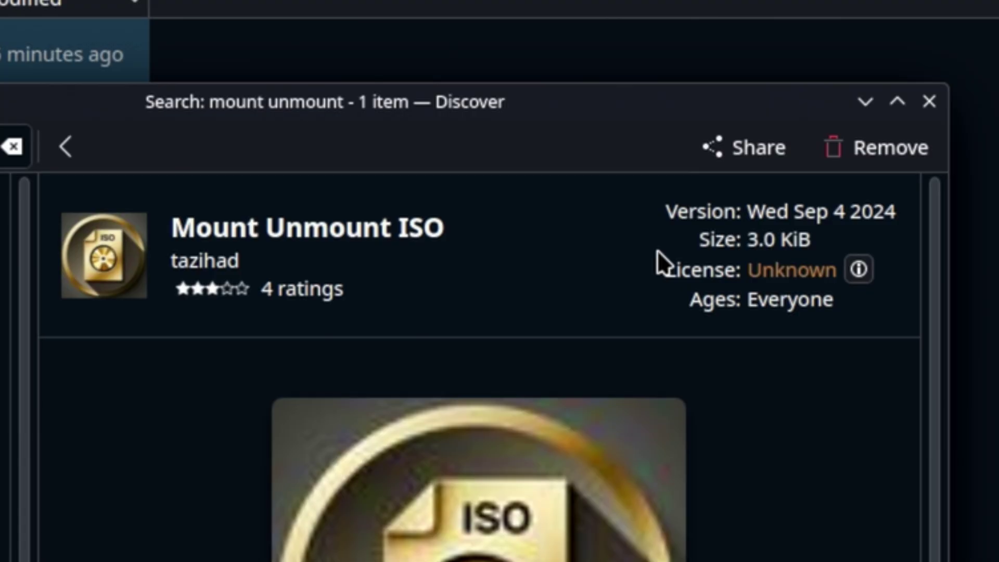
click(67, 147)
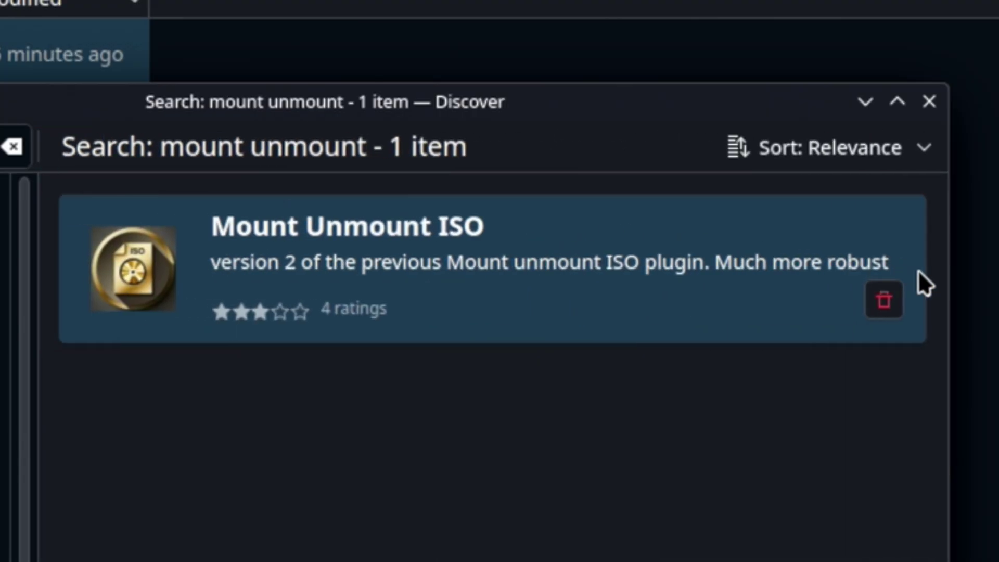
- Remove and reinstall the Mount Unmount ISO plugin, and close Discover
click(884, 300)
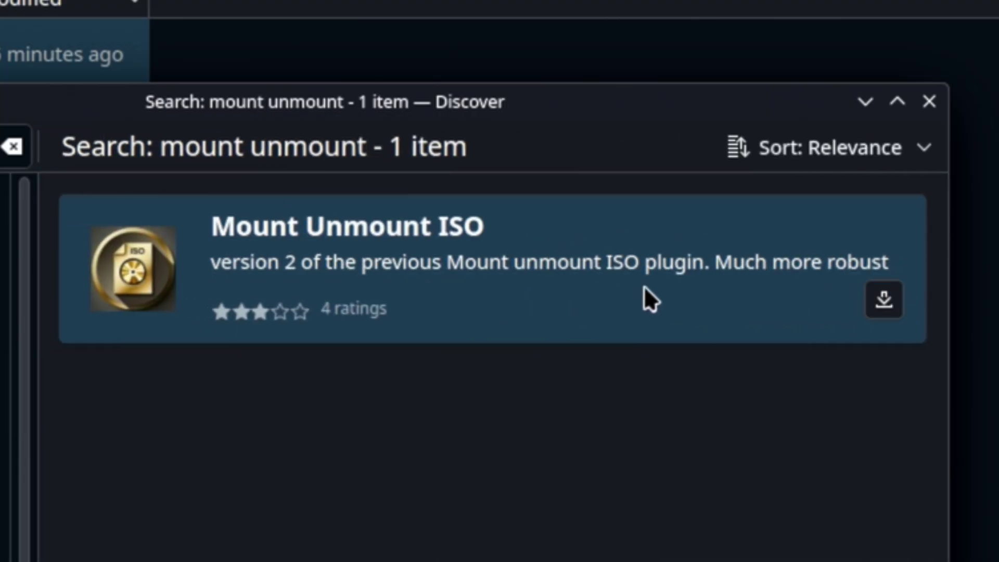
click(885, 300)
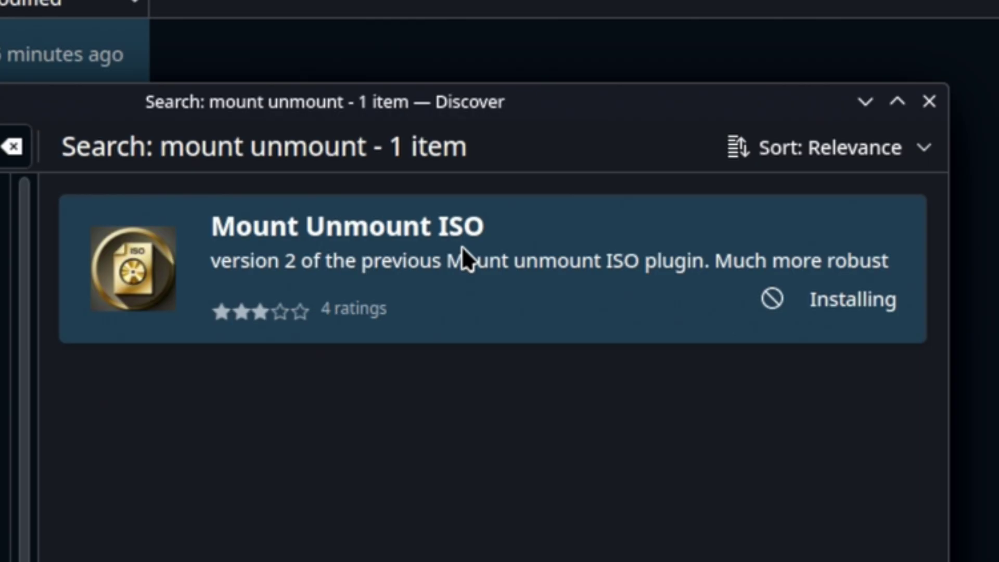
click(615, 230)
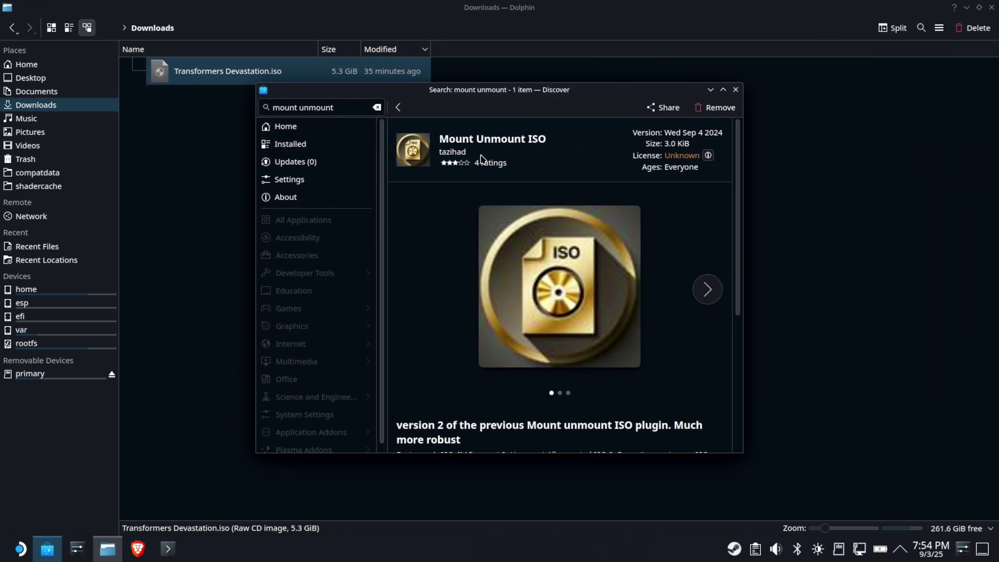
click(736, 90)
click(430, 234)
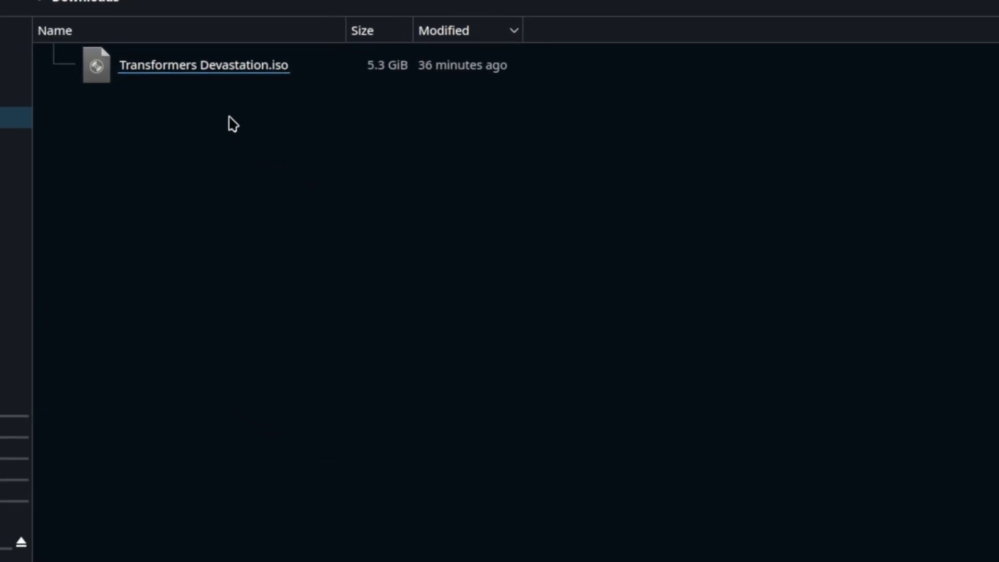
- Mount Transformers Devastation.iso from the Downloads folder and open the TDevastation volume
right_click(151, 69)
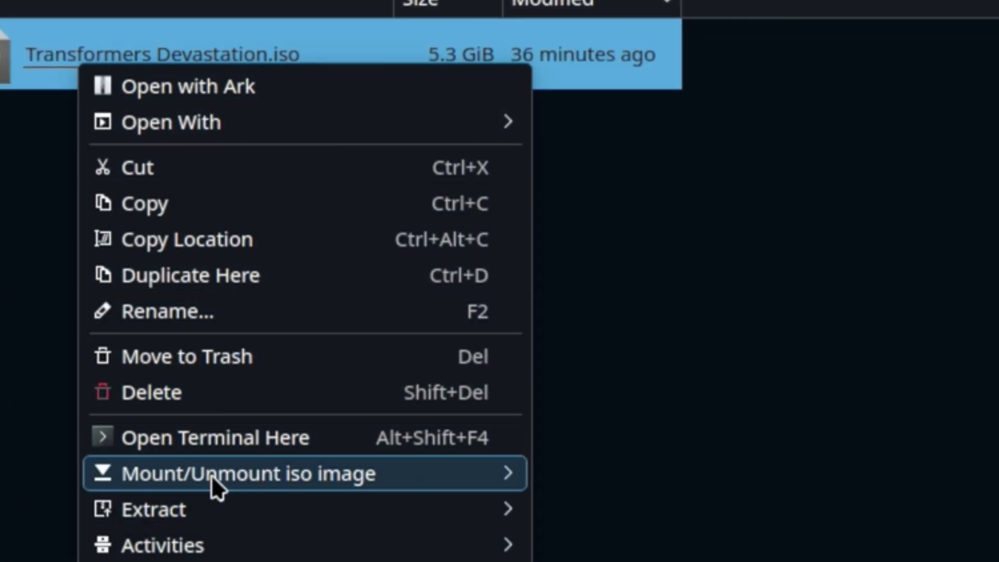
mouse_move(233, 327)
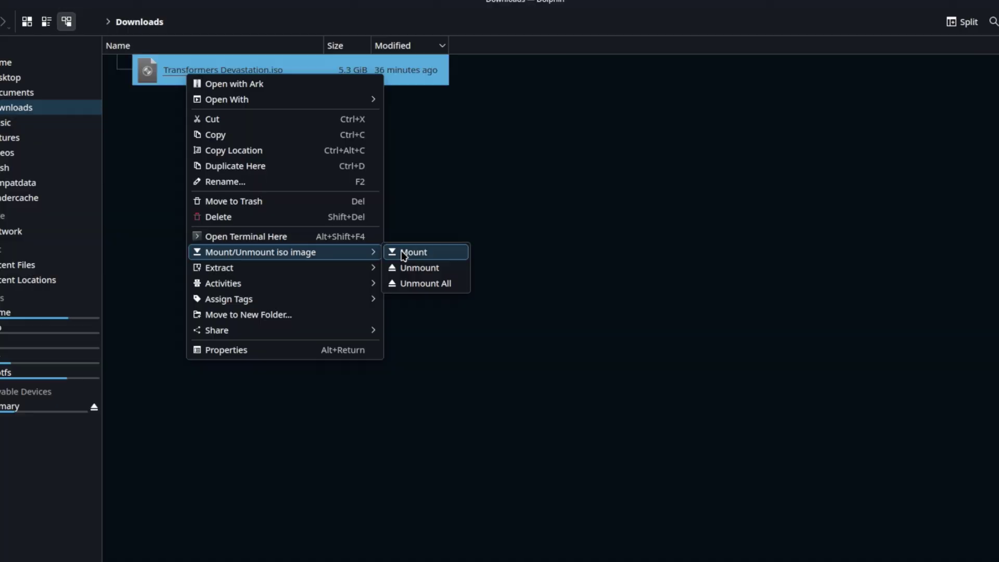
click(572, 474)
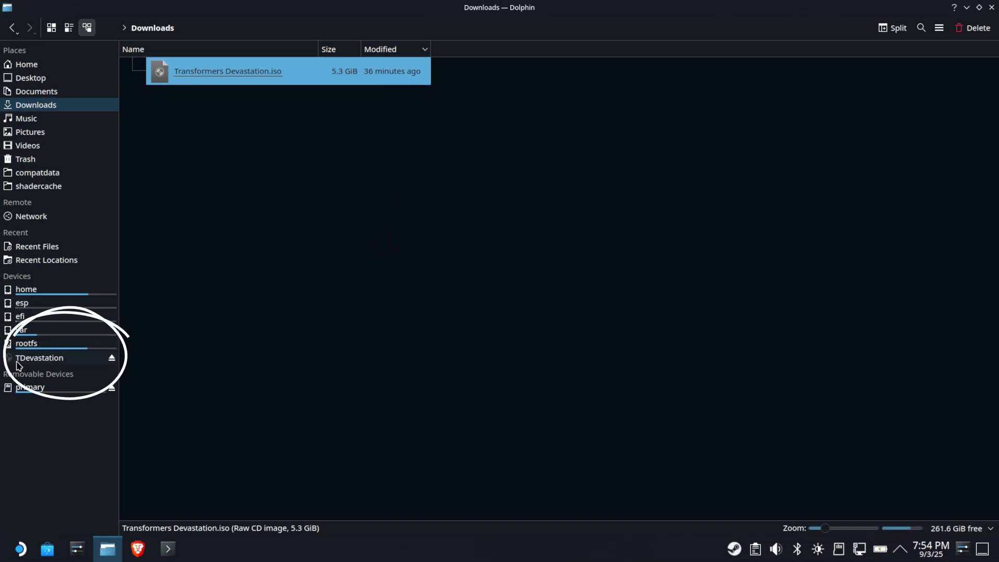
click(58, 361)
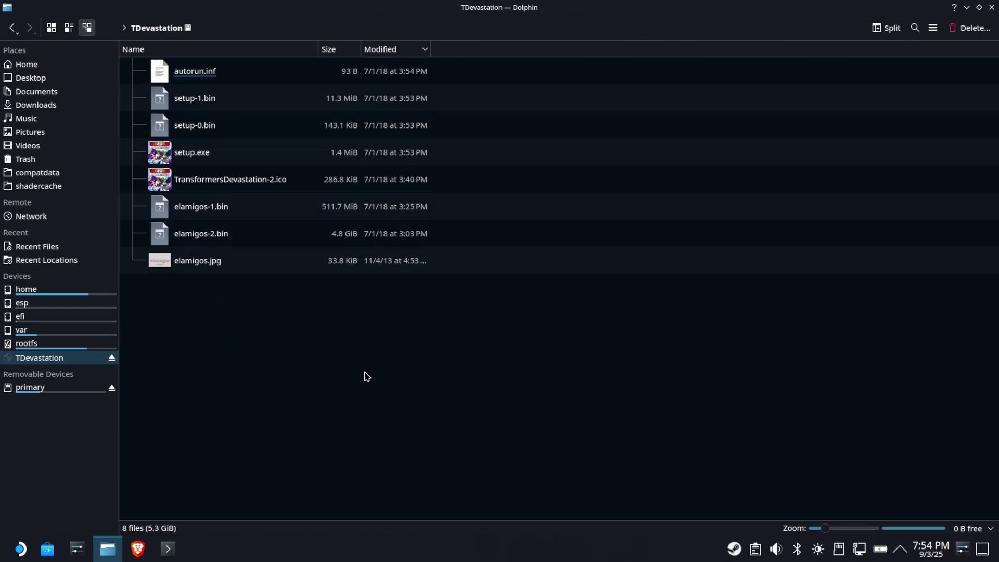
drag(266, 326, 151, 72)
click(419, 395)
drag(295, 322, 148, 86)
click(271, 363)
- Add setup.exe from the TDevastation volume to Steam and switch to the Steam library
right_click(174, 152)
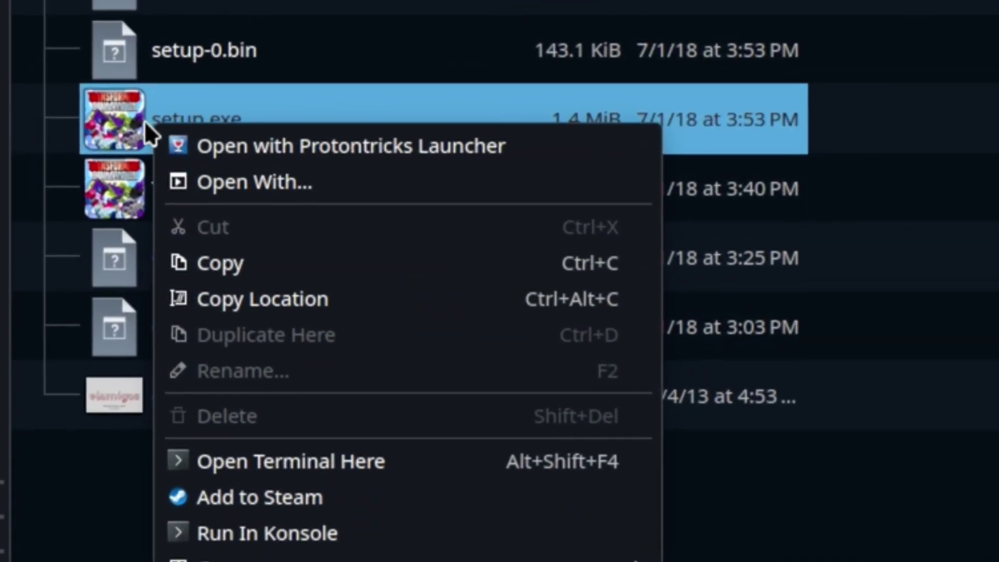
click(283, 499)
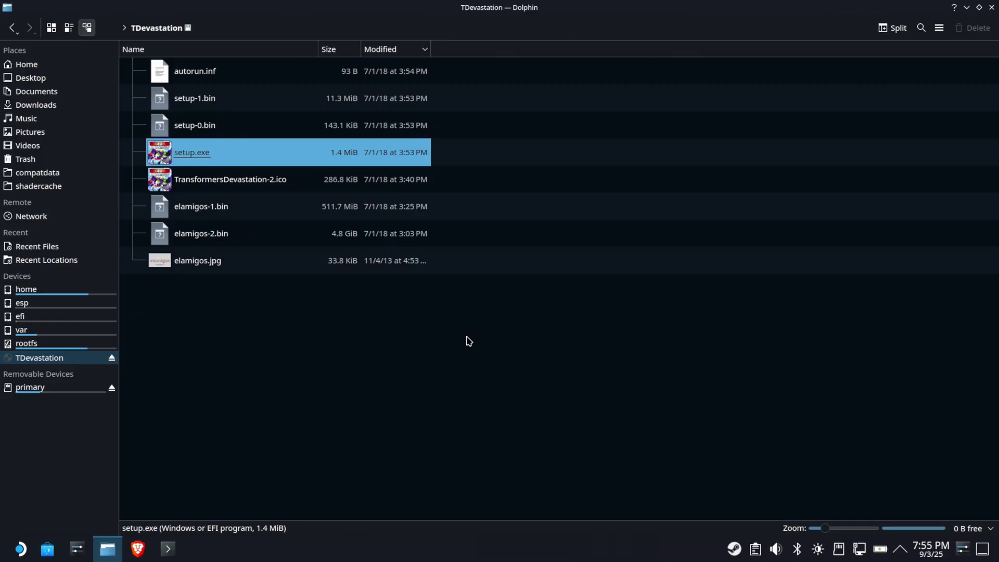
right_click(733, 551)
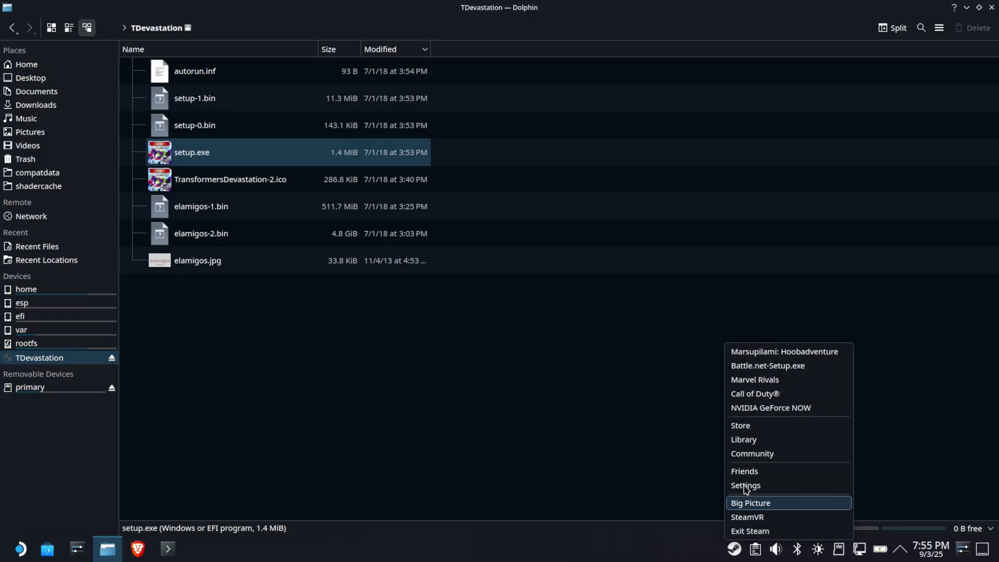
click(752, 443)
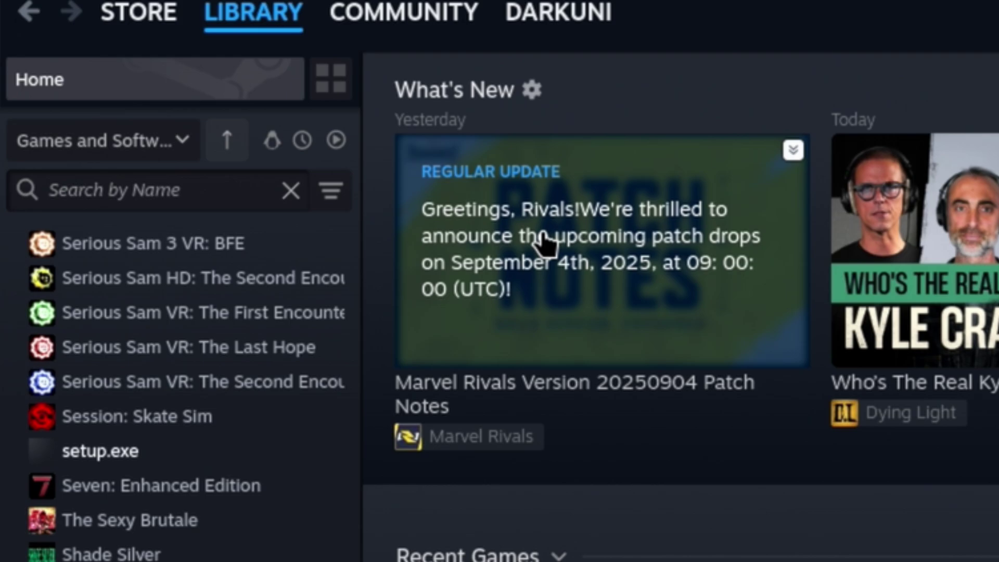
- Search the Steam library for "setup" and open the setup.exe entry
text(ssetup)
key(BackSpace)
key(BackSpace)
key(BackSpace)
key(BackSpace)
key(BackSpace)
key(BackSpace)
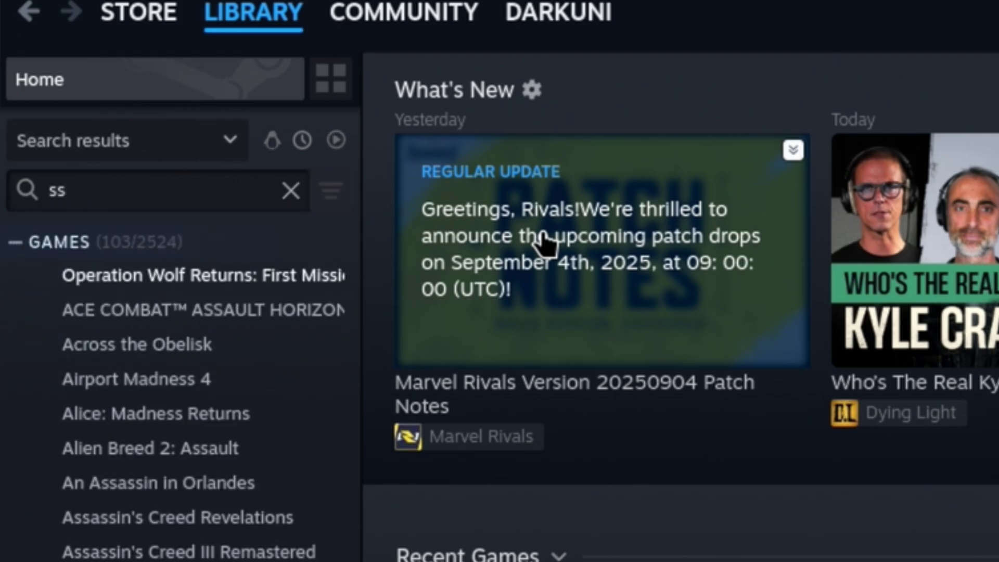
text(setup)
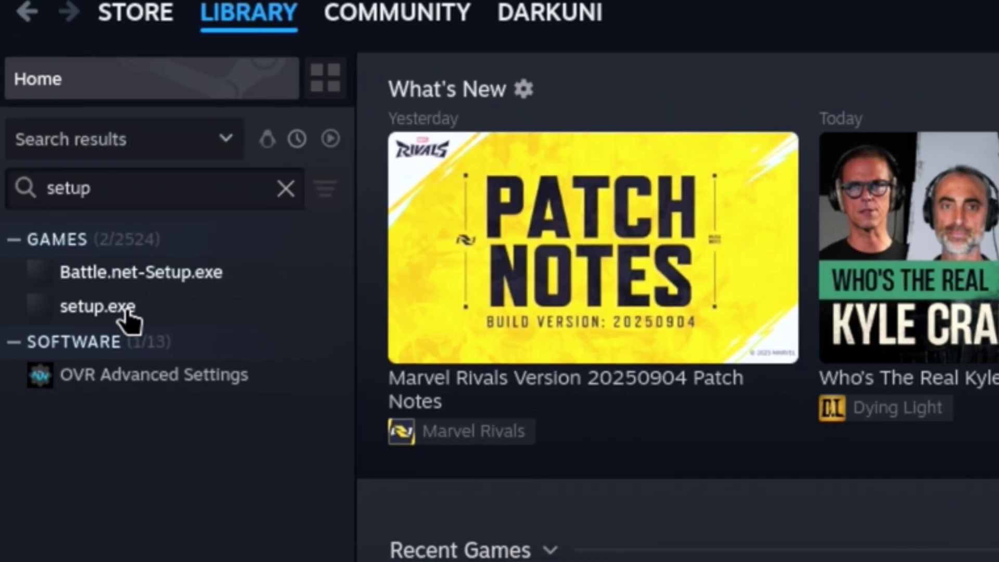
click(110, 307)
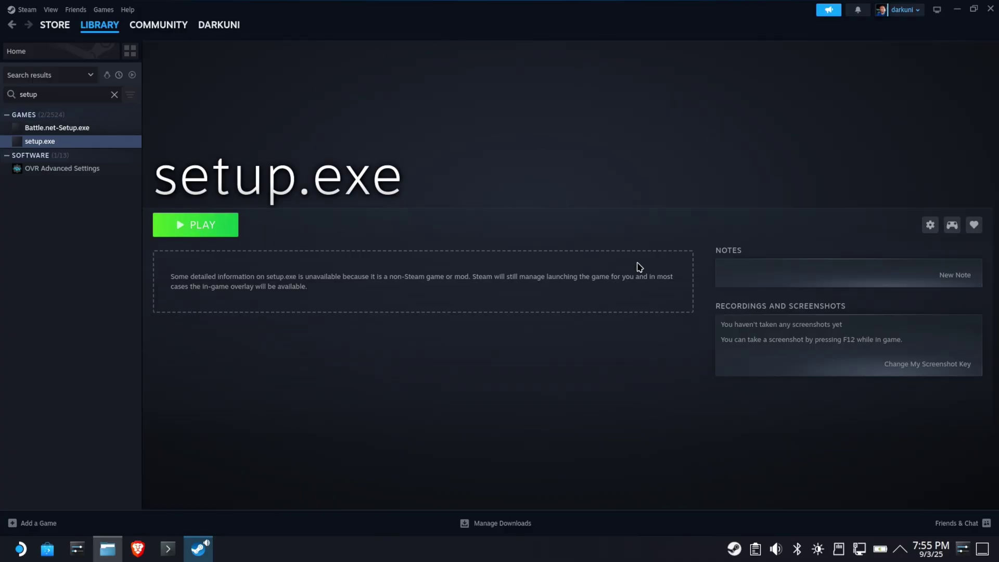
- Force setup.exe to use Proton Experimental as its Steam Play compatibility tool and close its properties
click(930, 226)
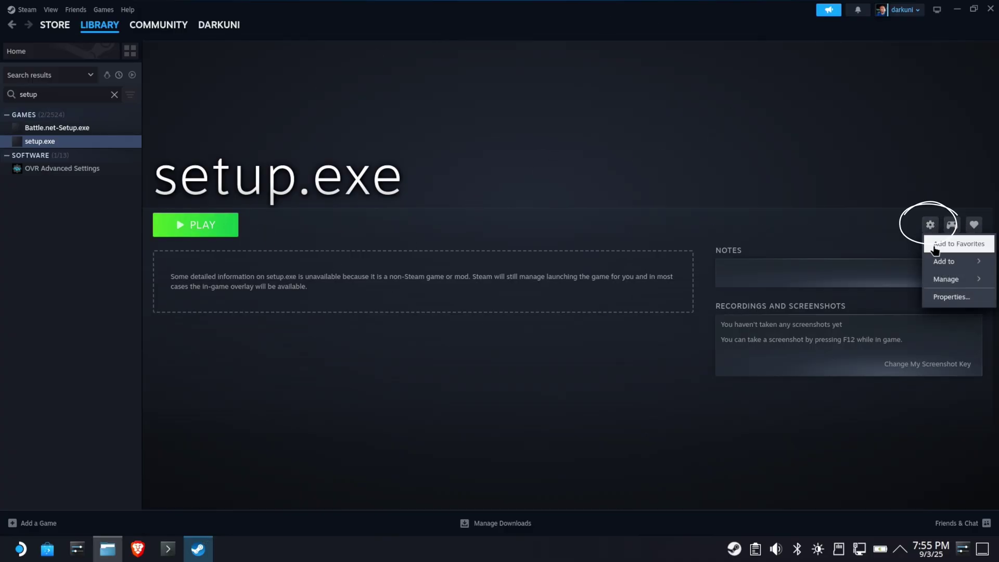
click(952, 303)
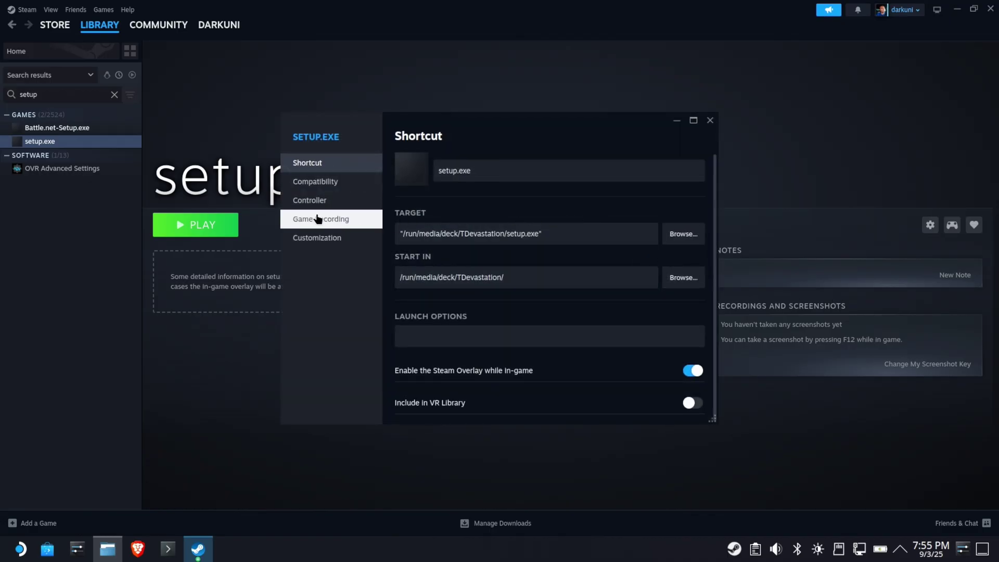
click(311, 183)
click(515, 165)
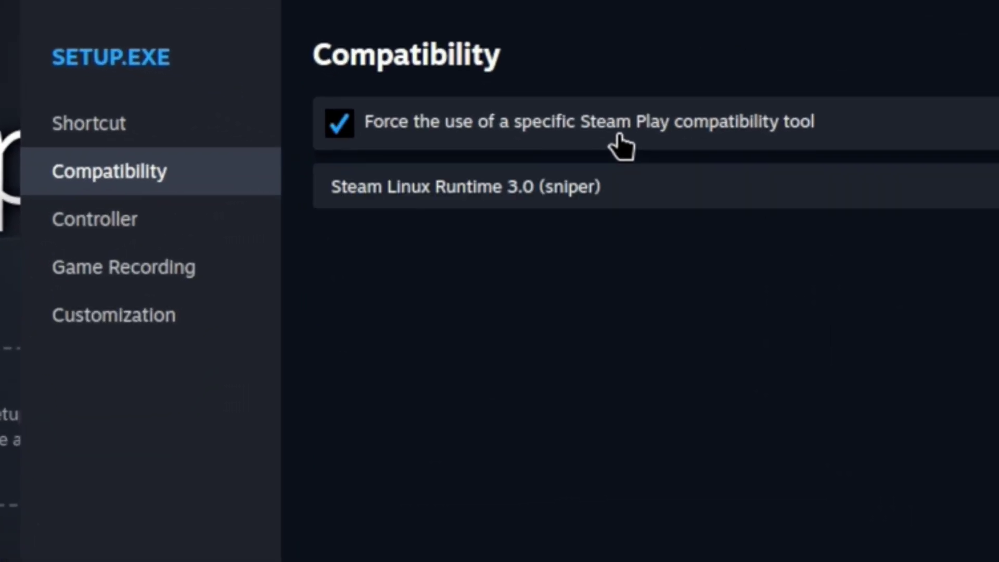
click(721, 184)
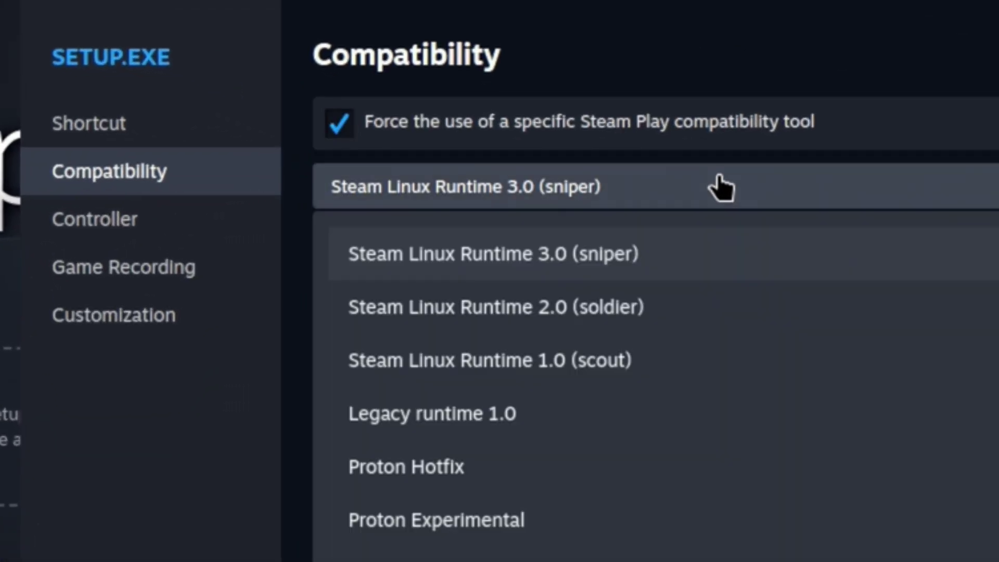
click(476, 526)
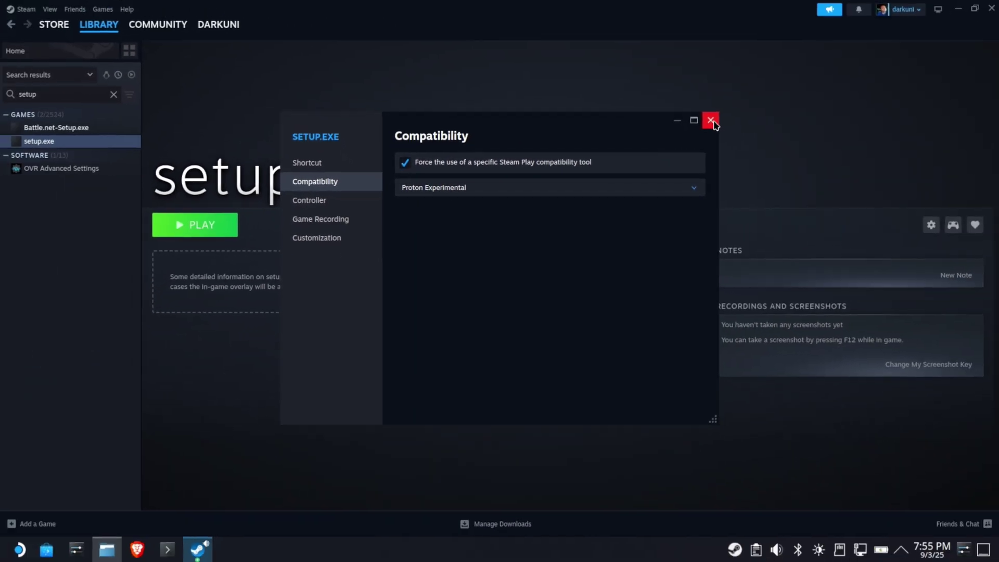
click(710, 120)
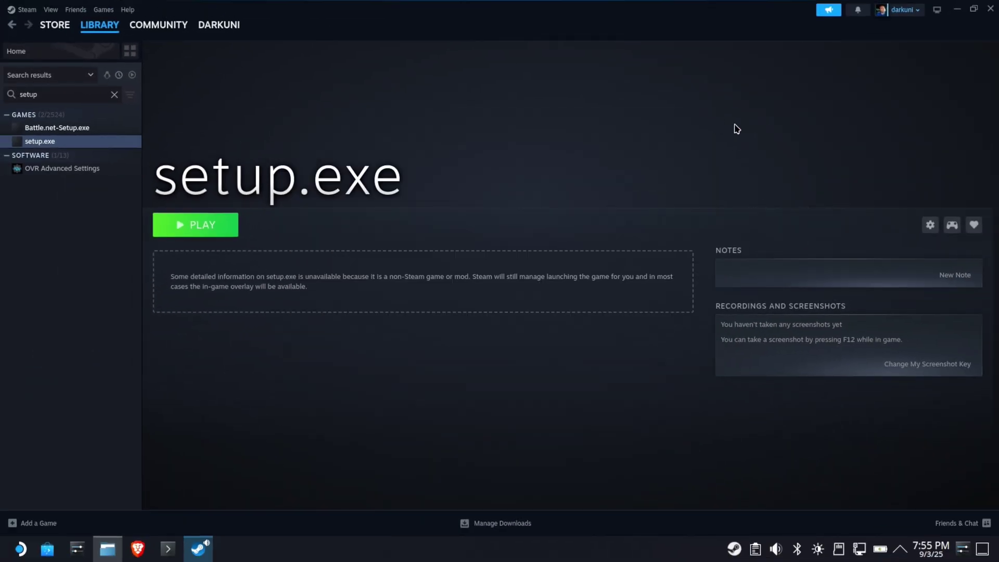
- Launch setup.exe, accept English as the setup language, and reposition the installer window
click(200, 231)
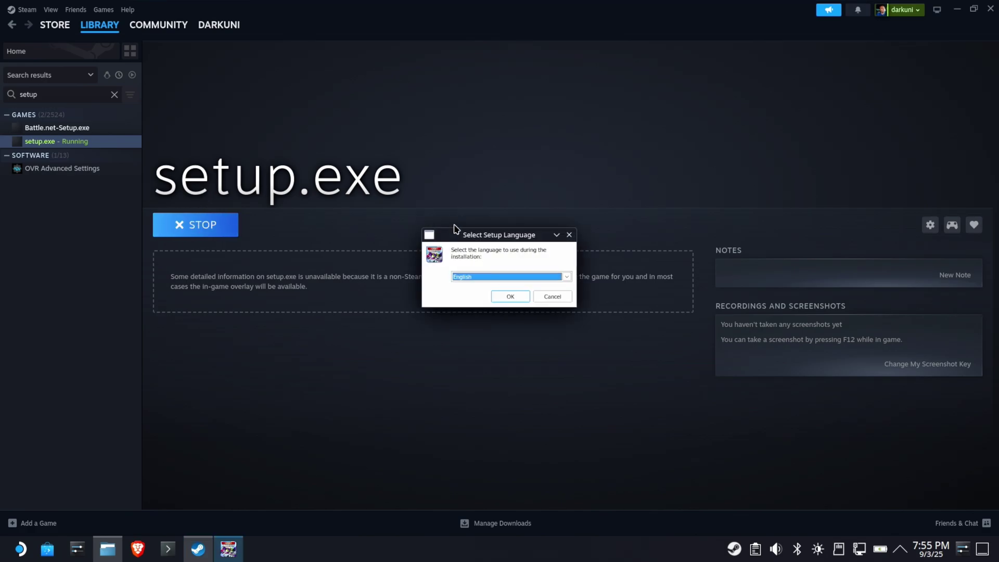
click(510, 296)
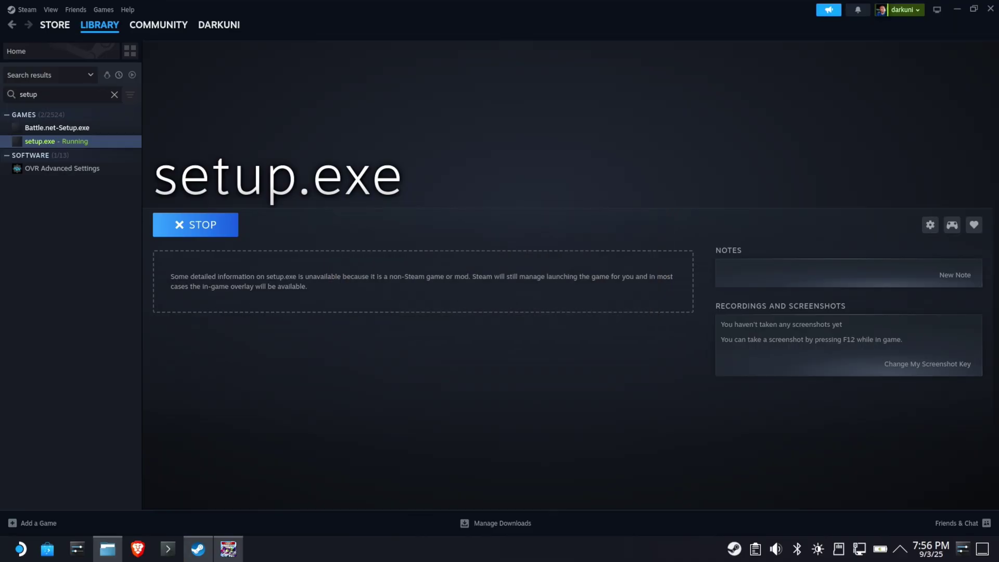
drag(211, 245, 380, 119)
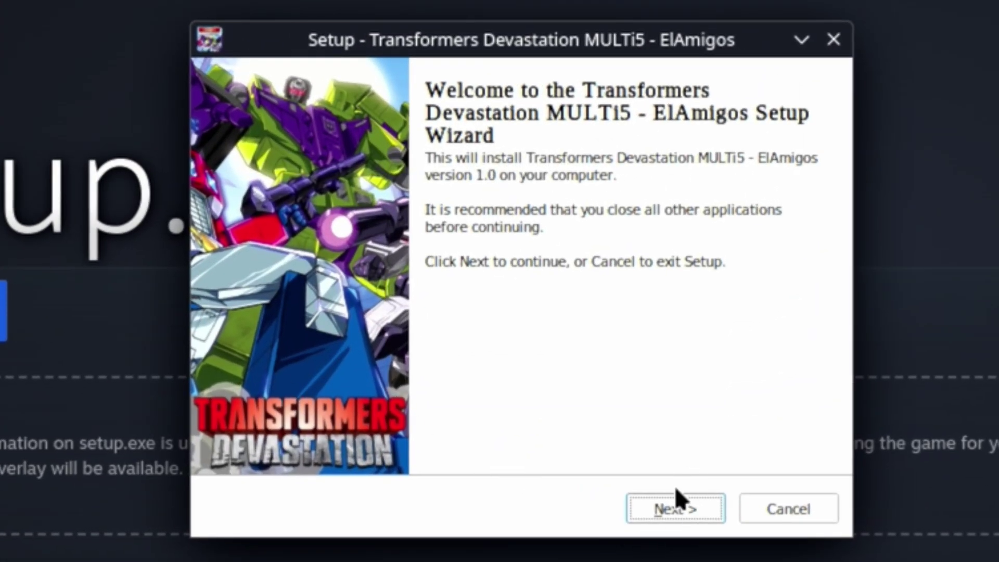
- Proceed past the setup welcome page and accept C:\Games\Transformers Devastation as the installation folder
click(675, 508)
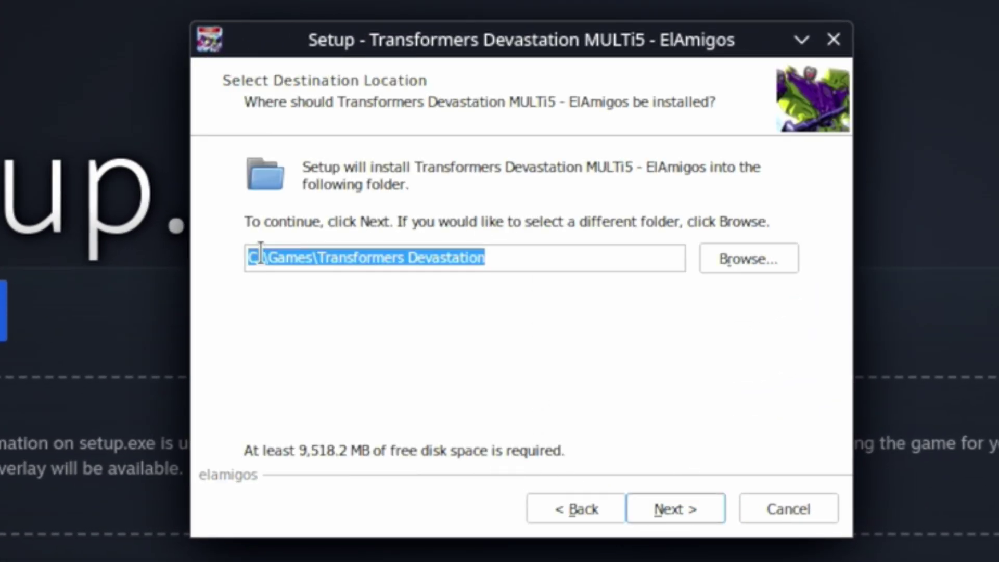
click(535, 262)
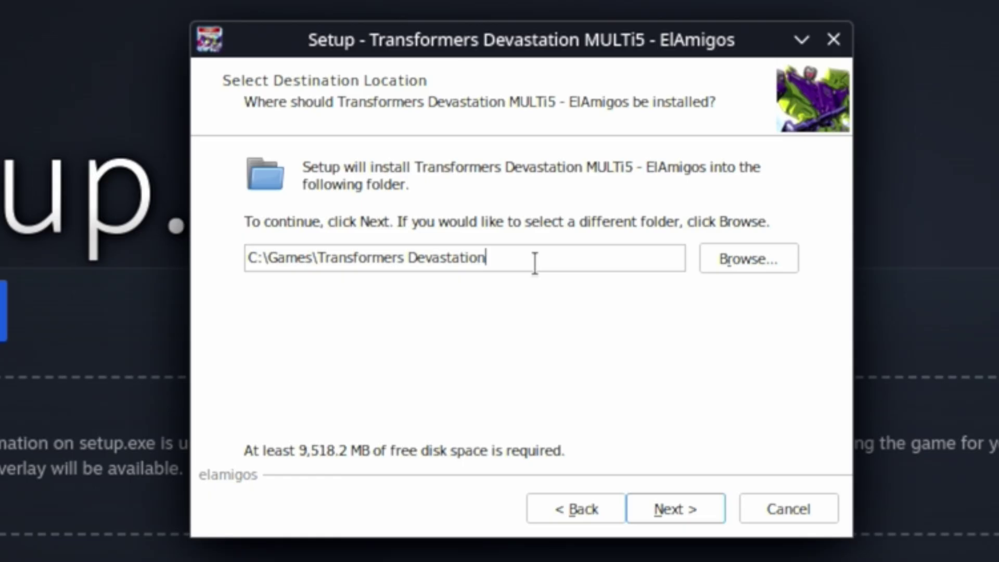
drag(535, 263, 247, 258)
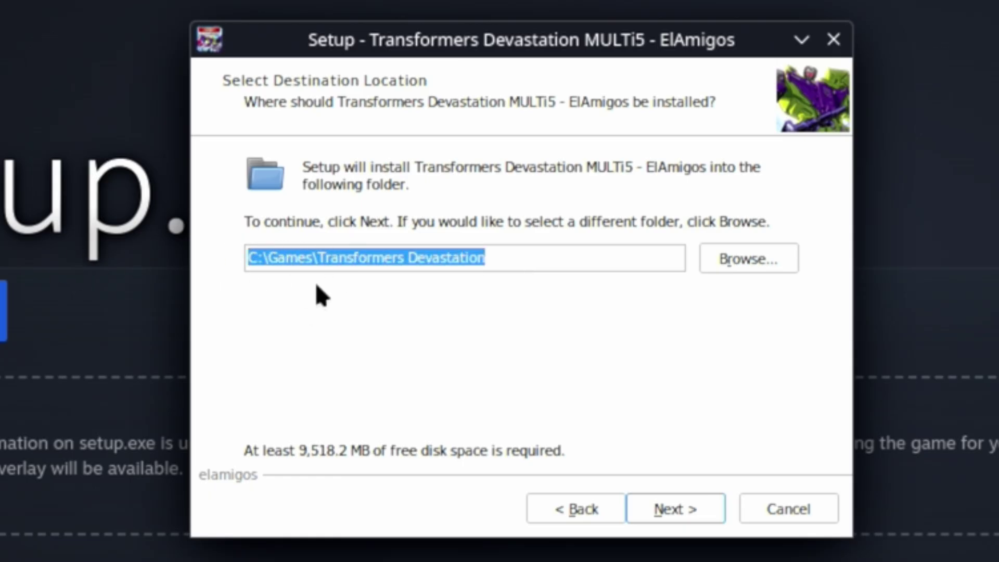
click(497, 257)
drag(545, 259, 163, 272)
click(659, 497)
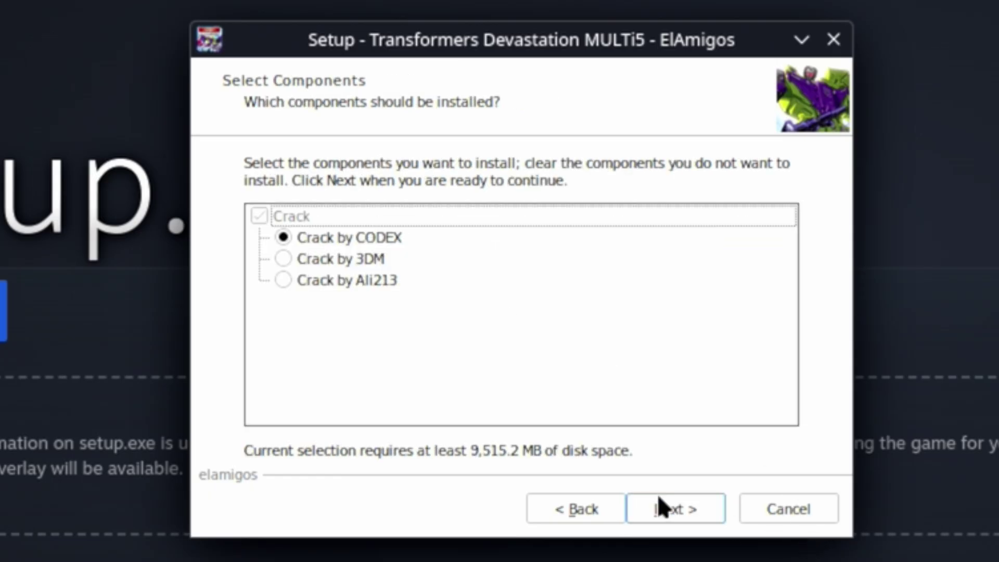
- Keep the preselected component and the Transformers Devastation Start Menu folder, and continue with the desktop icon option cleared
click(674, 520)
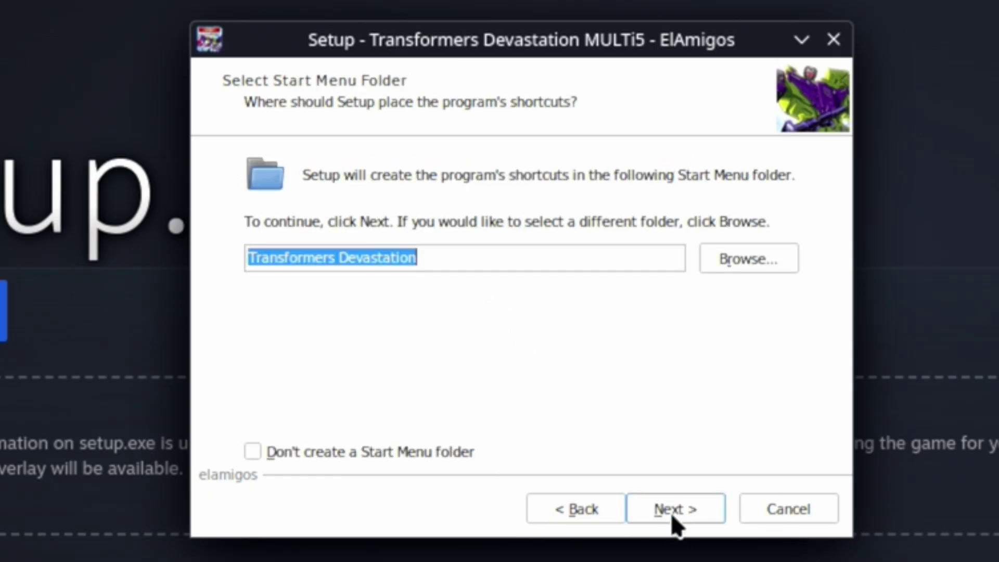
click(664, 510)
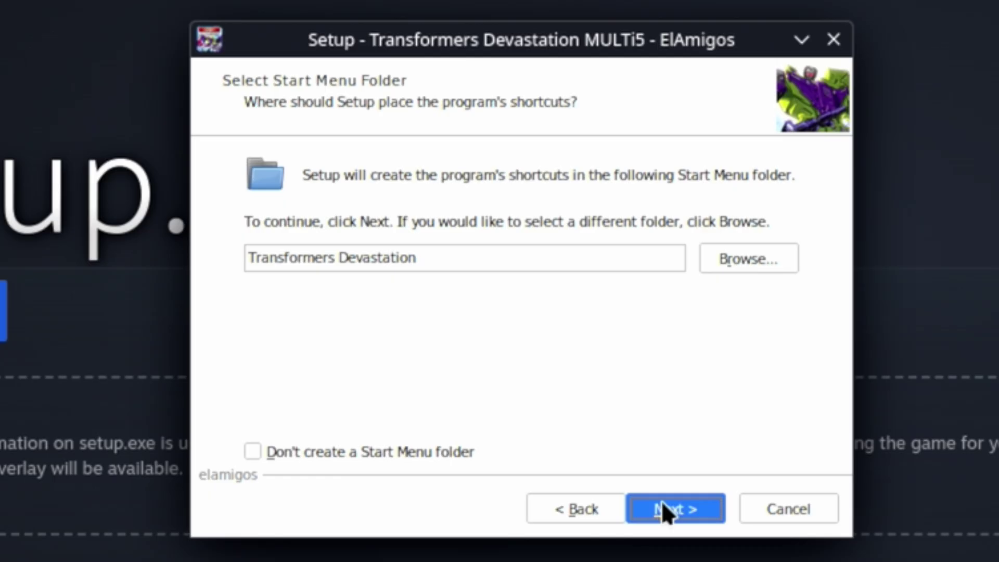
click(364, 242)
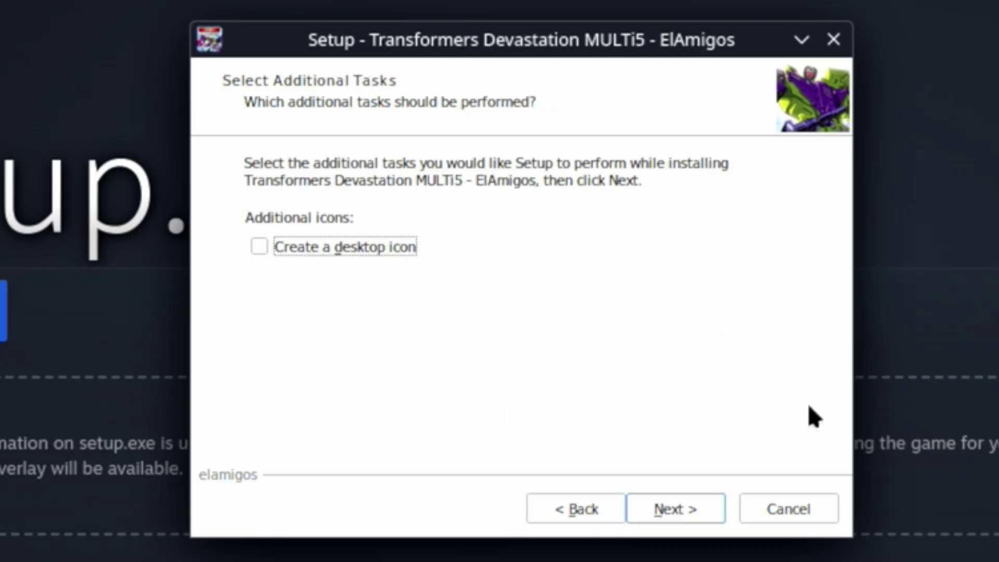
click(709, 501)
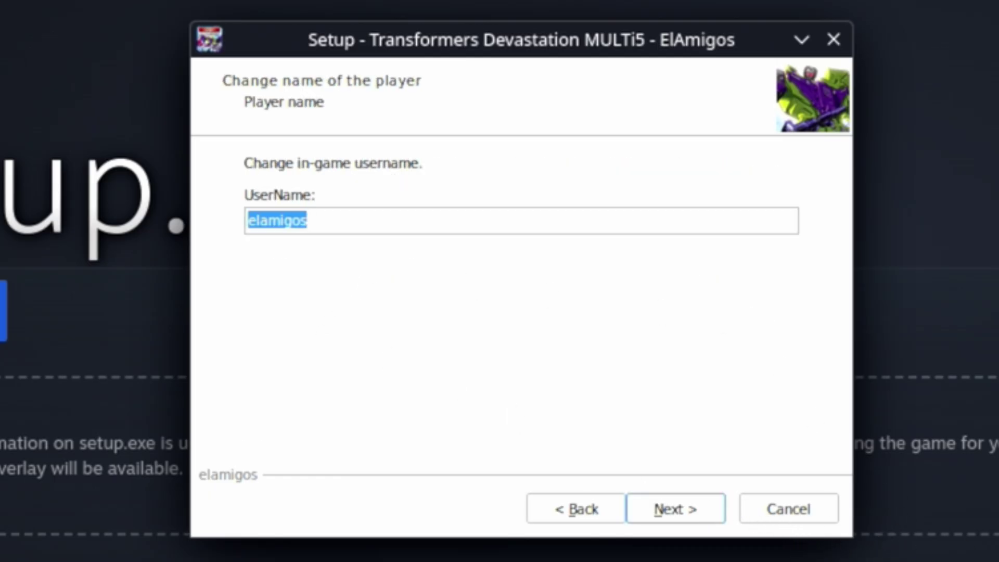
- Enter the in-game username, run the installation and finish the setup wizard
text(Darkuni)
right_click(522, 221)
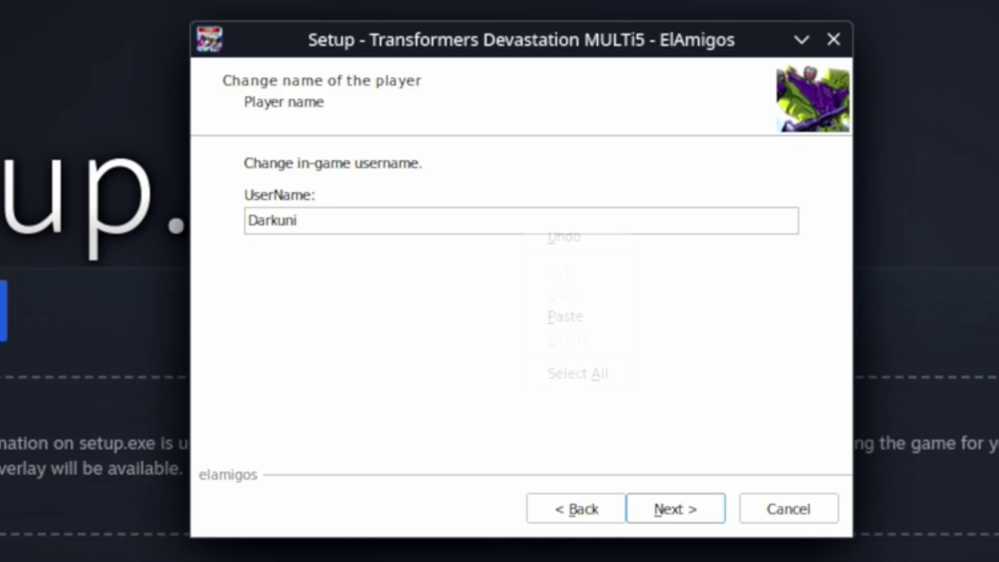
click(742, 358)
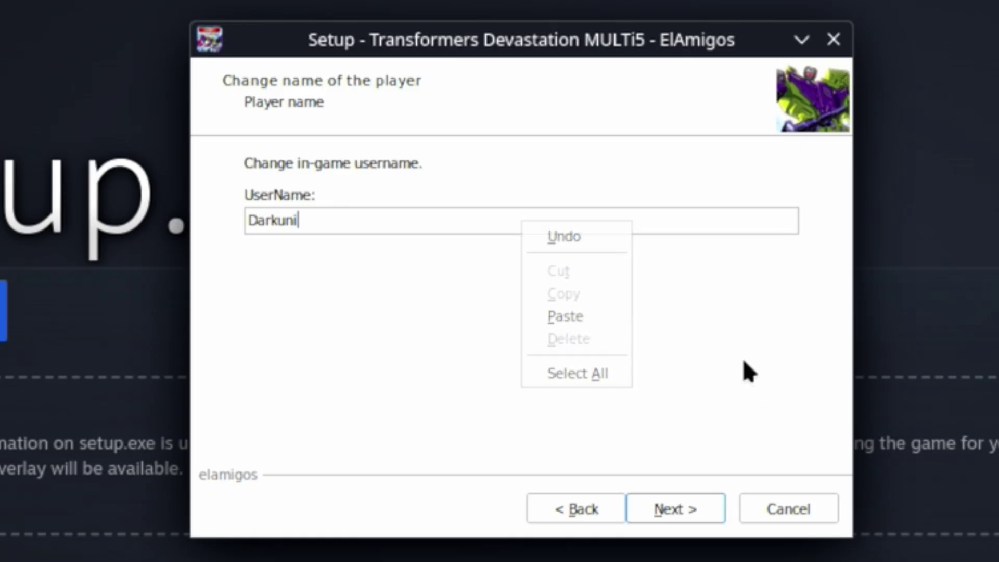
click(659, 504)
click(661, 508)
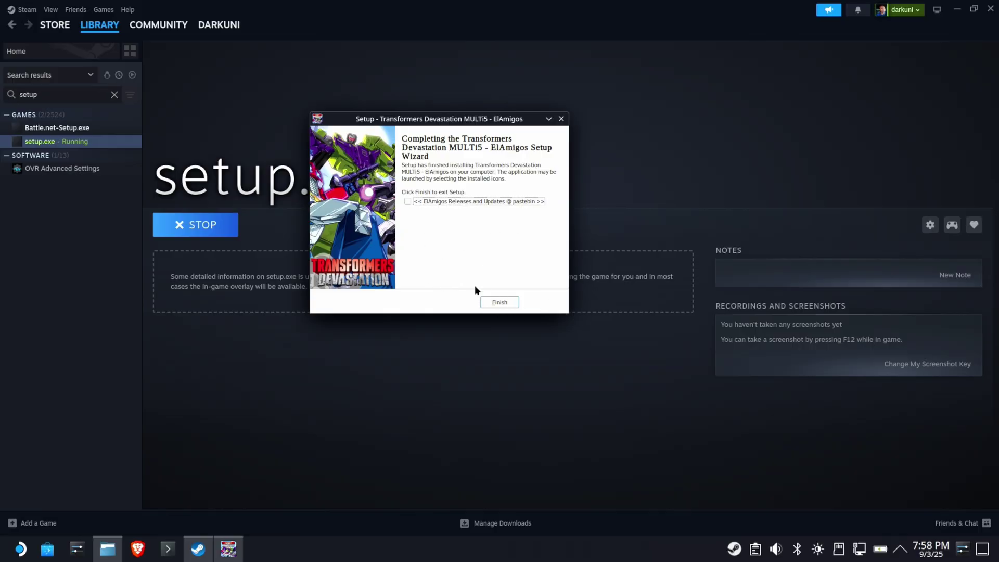
click(498, 303)
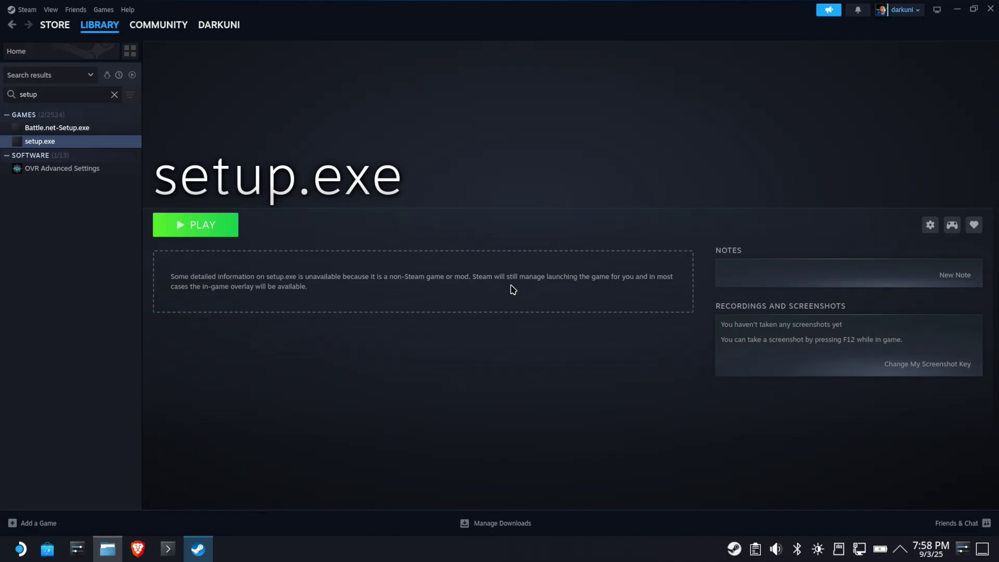
- Switch to Dolphin, split the view into two panes and open the compatdata folder in the second one
click(108, 549)
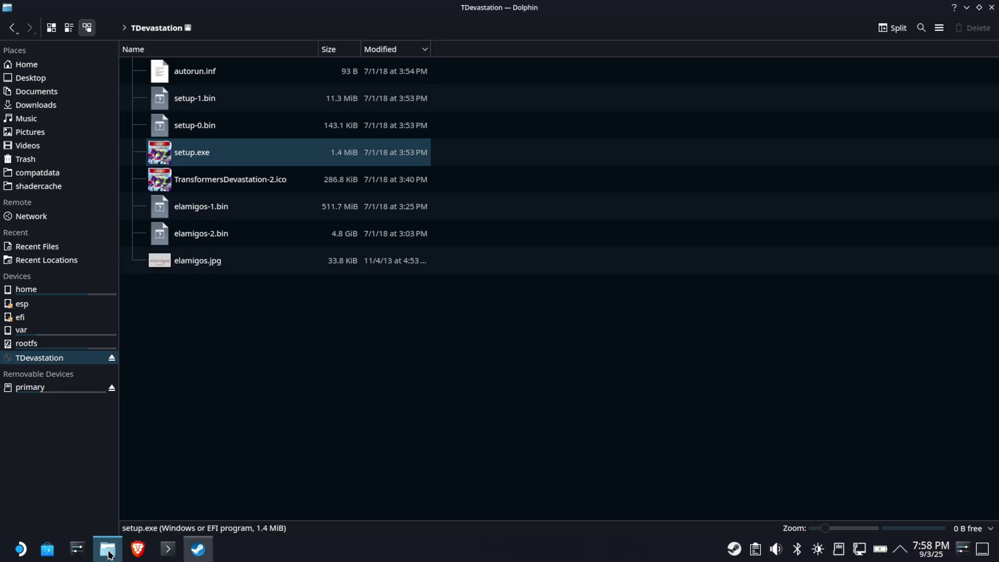
click(388, 389)
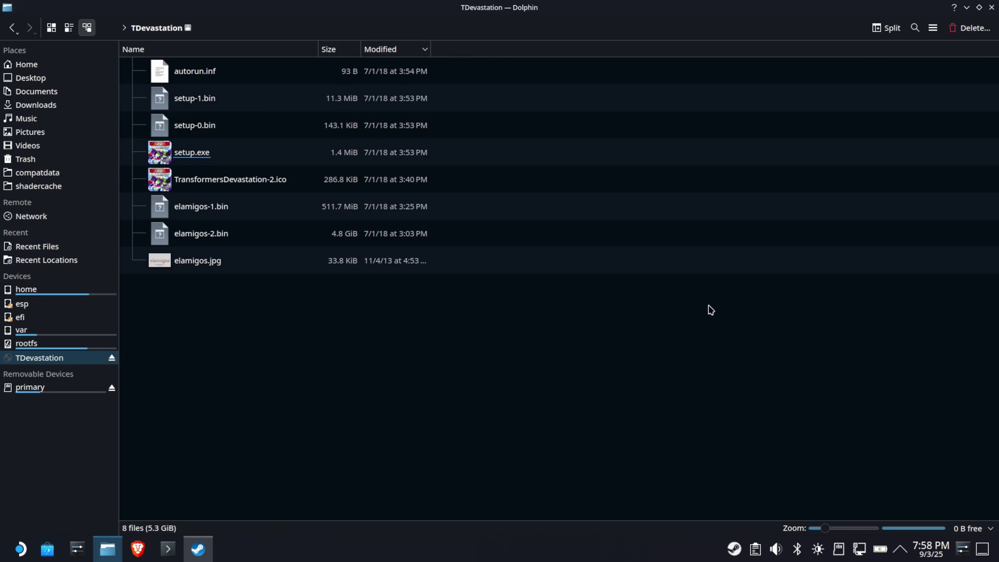
click(887, 29)
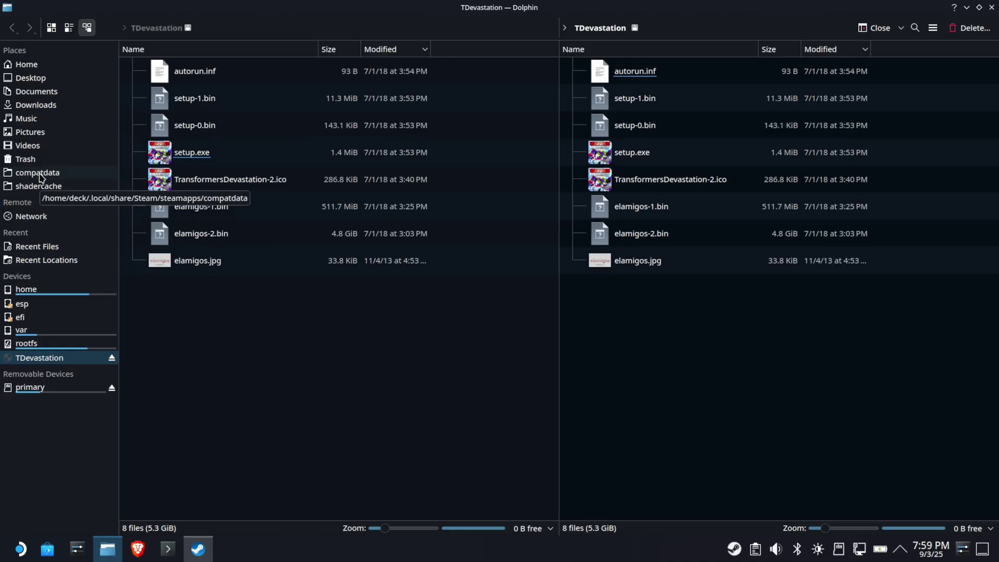
click(39, 177)
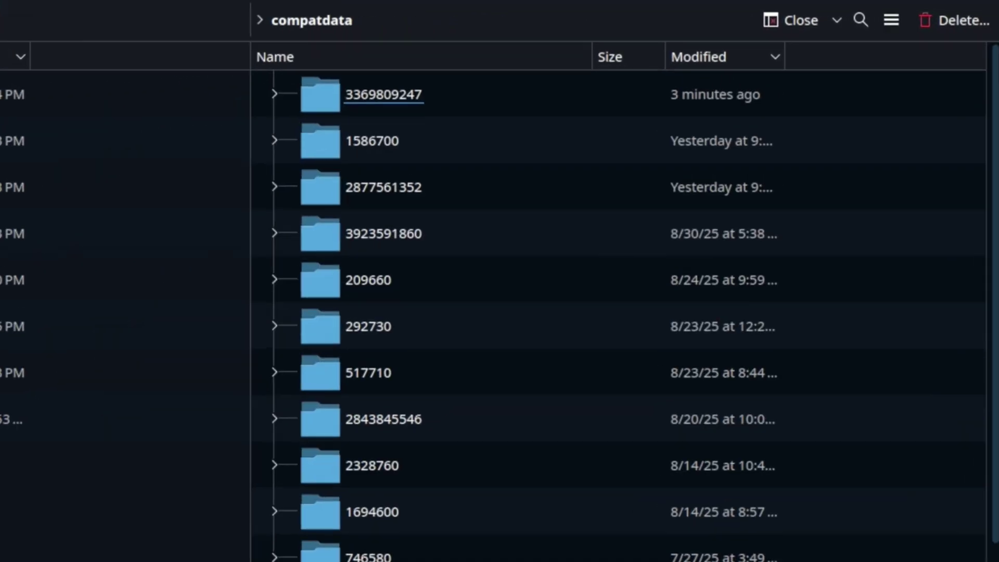
click(735, 54)
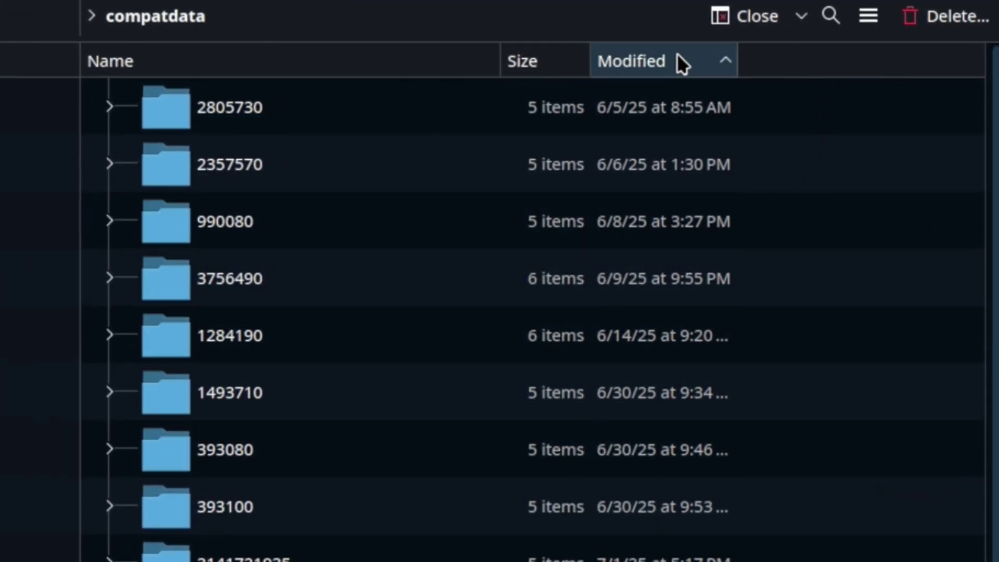
click(677, 55)
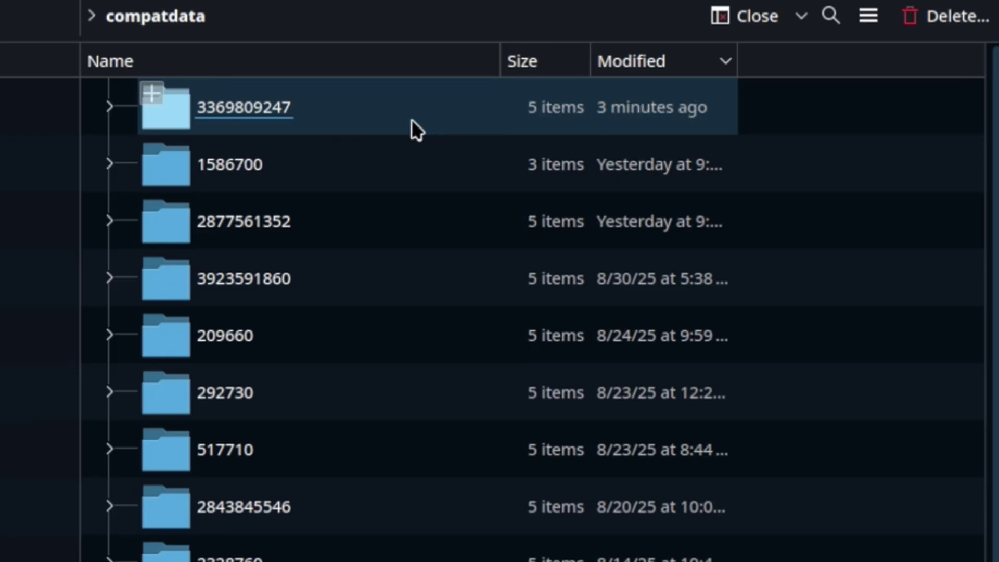
click(228, 105)
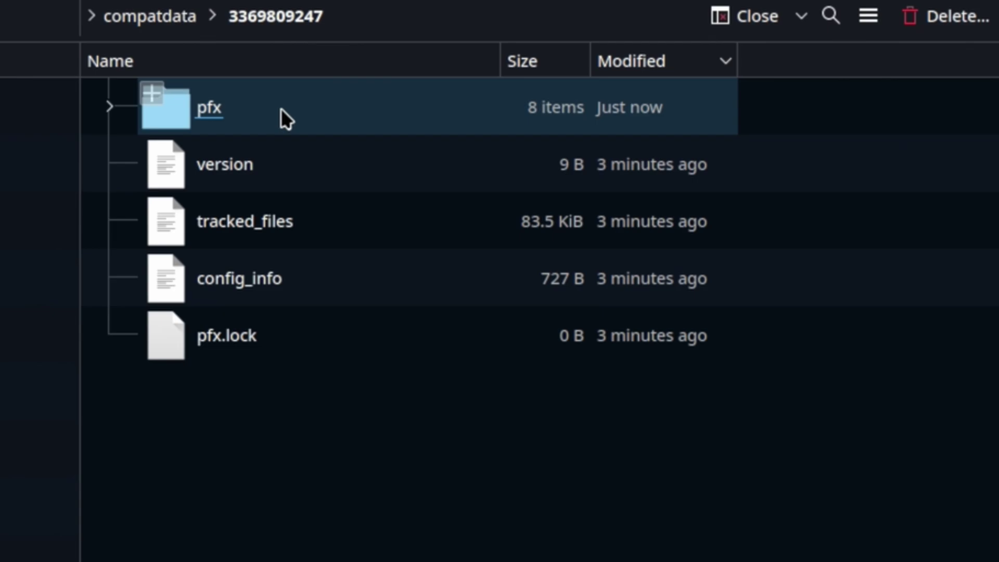
- Go into pfx, drive_c, Games and open the Transformers Devastation folder
click(212, 114)
click(233, 109)
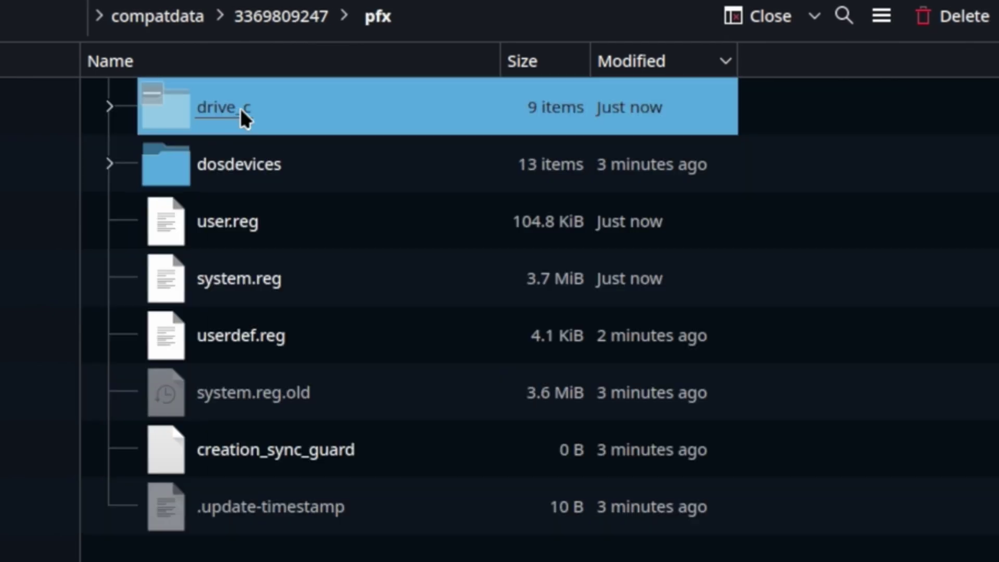
click(210, 136)
double_click(205, 109)
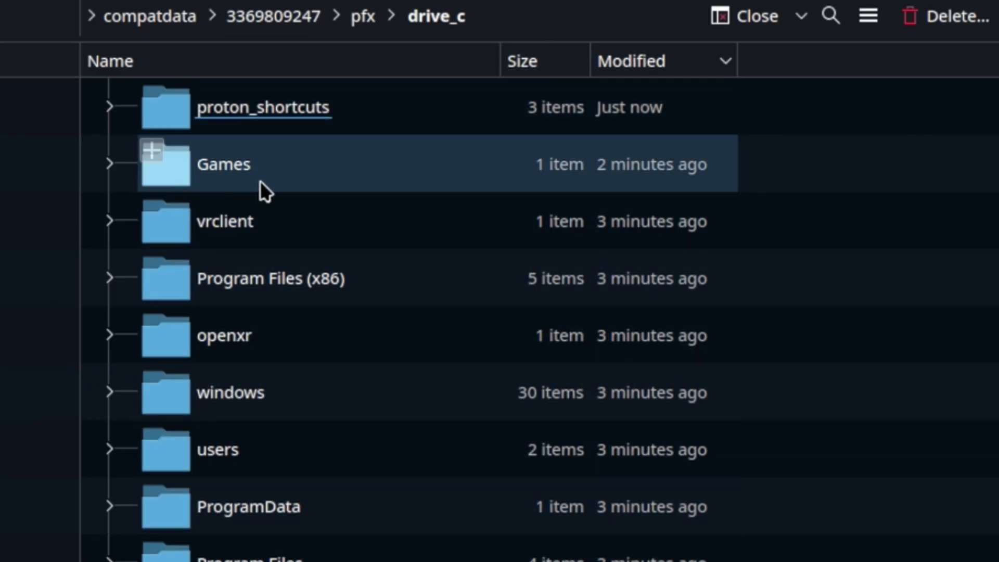
click(209, 165)
click(289, 107)
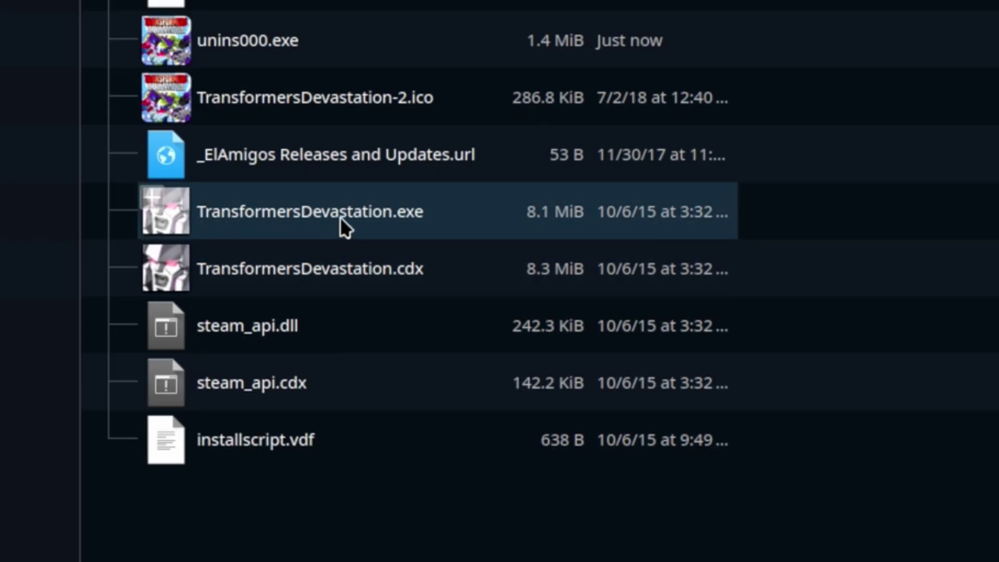
- Copy the location of TransformersDevastation.exe in the installed game folder
right_click(340, 219)
click(469, 365)
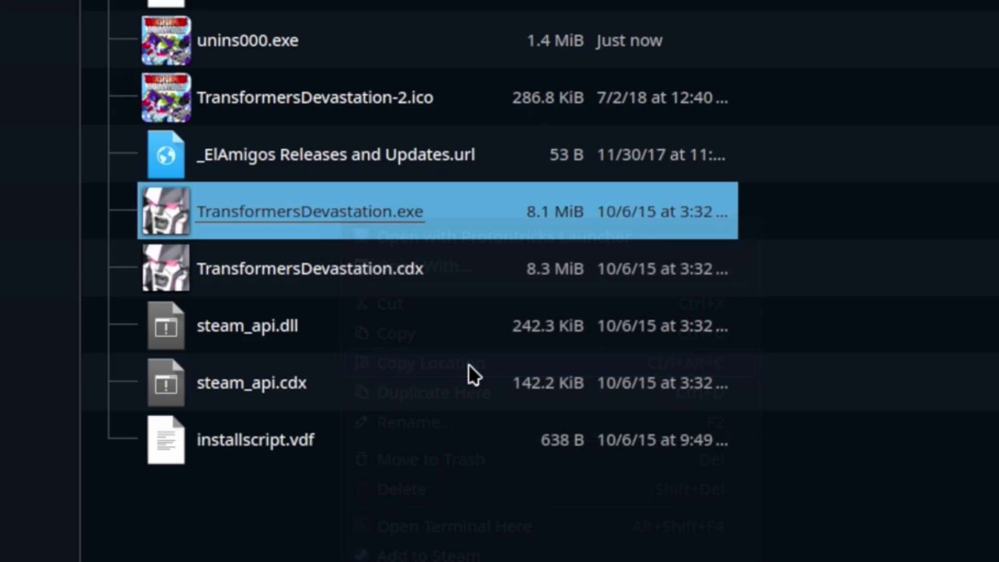
right_click(341, 214)
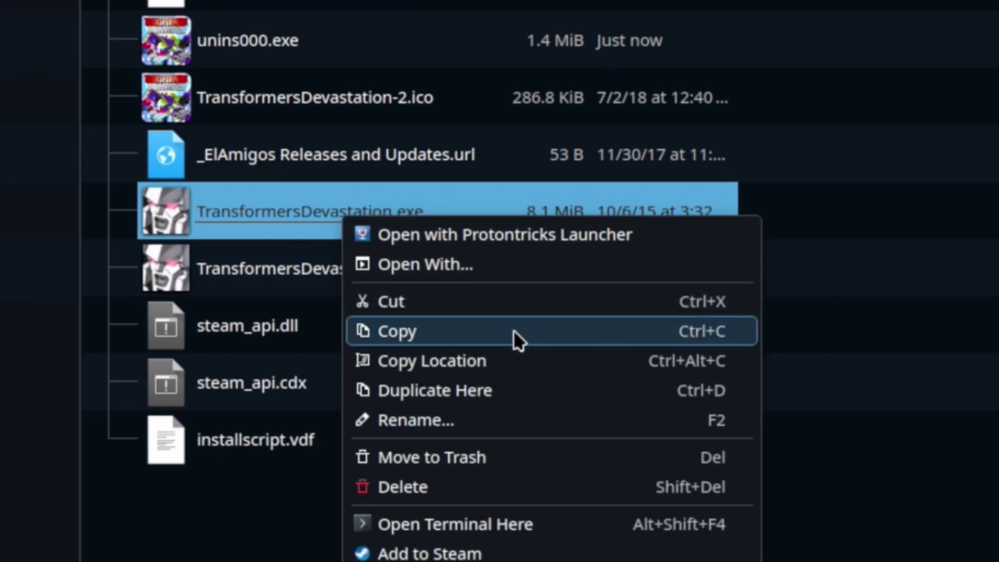
click(501, 354)
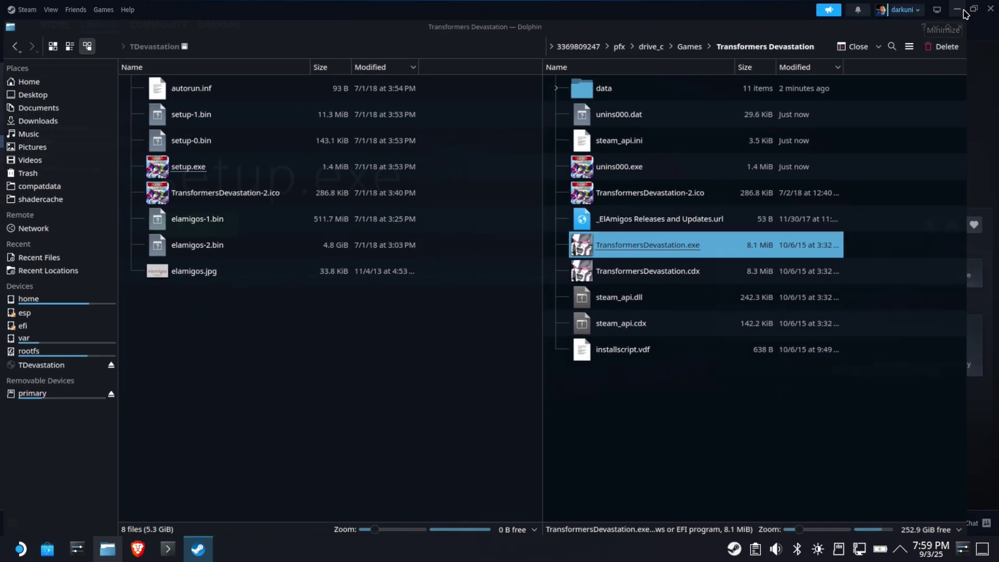
- Return to the Steam library and open the properties of the setup.exe entry
click(963, 10)
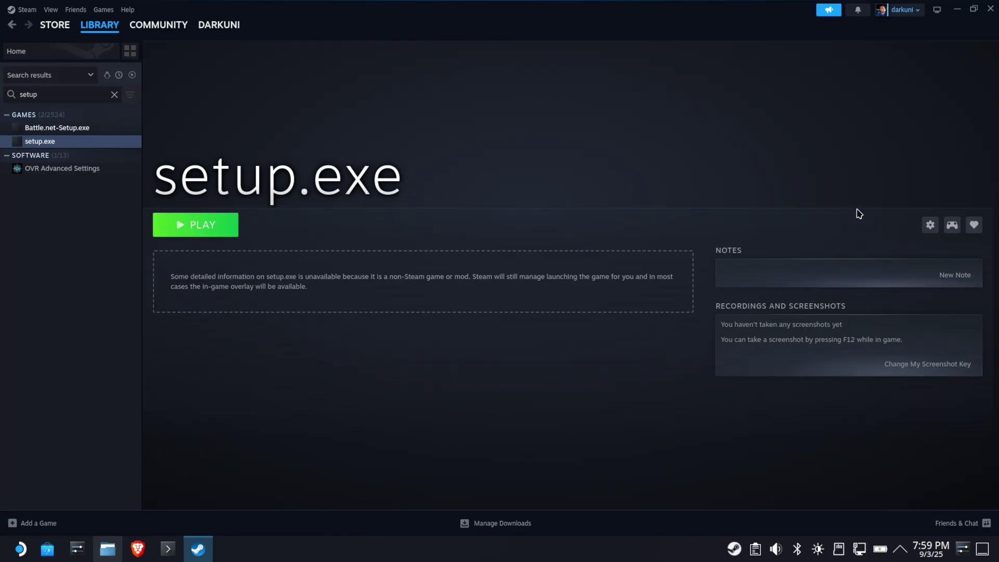
click(929, 226)
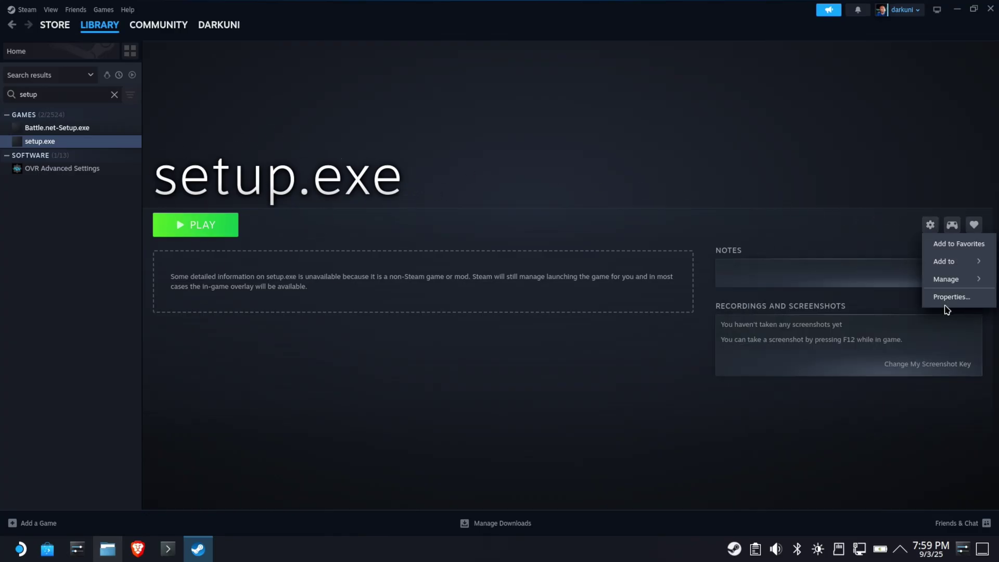
click(886, 295)
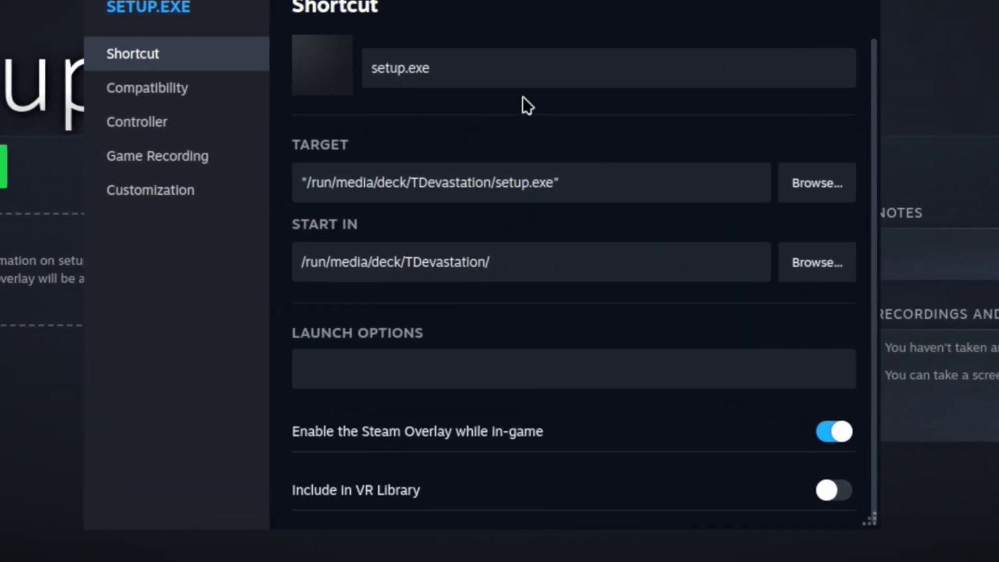
- Rename the setup.exe shortcut to "Transformers: Devastation"
drag(524, 164, 405, 167)
drag(548, 61, 274, 47)
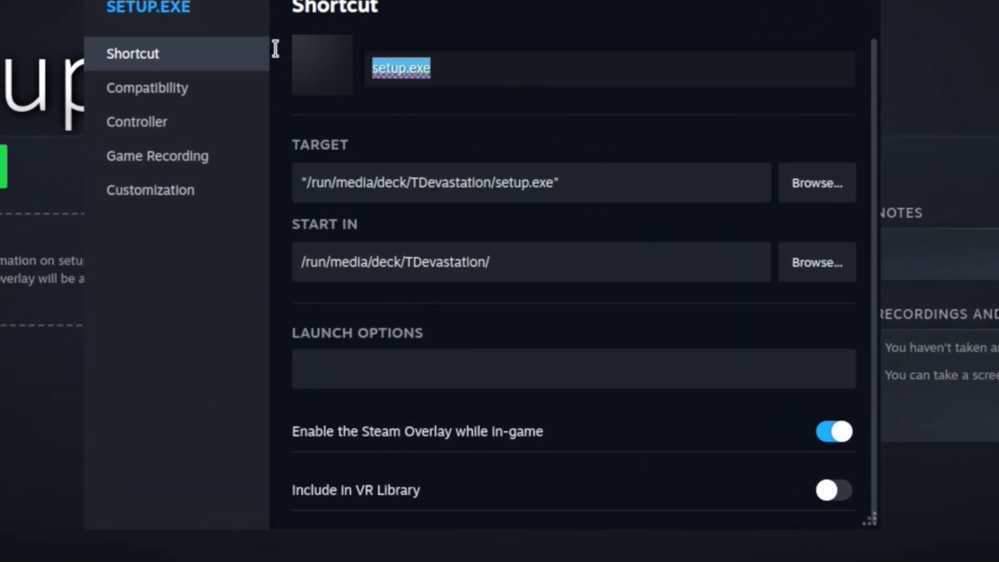
text(Tran)
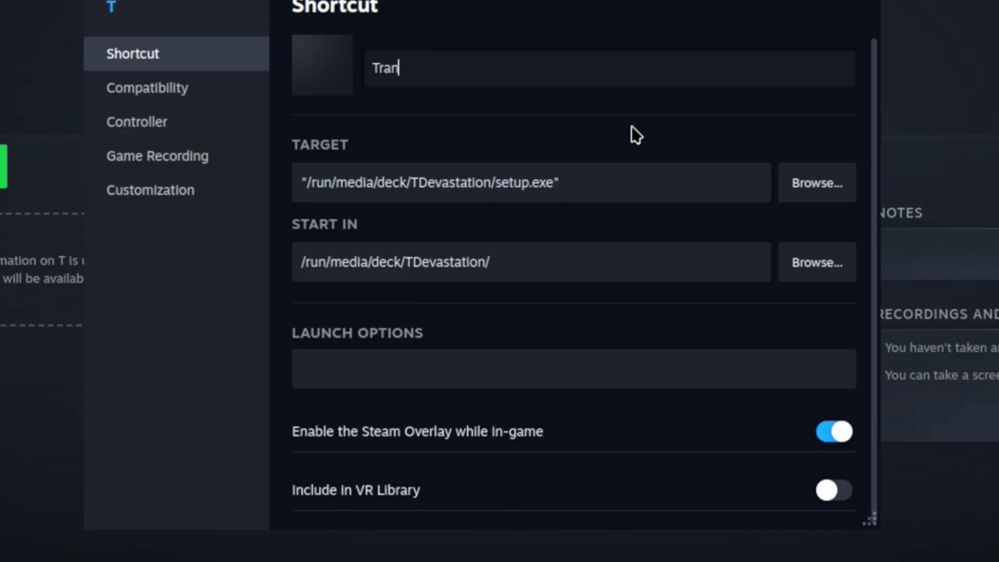
text(sformers)
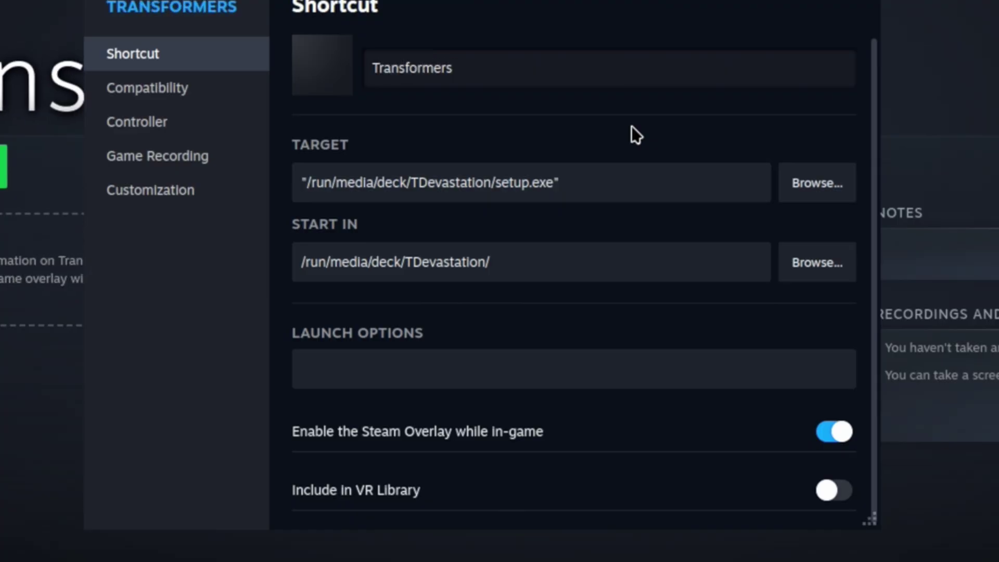
text(: Devasst)
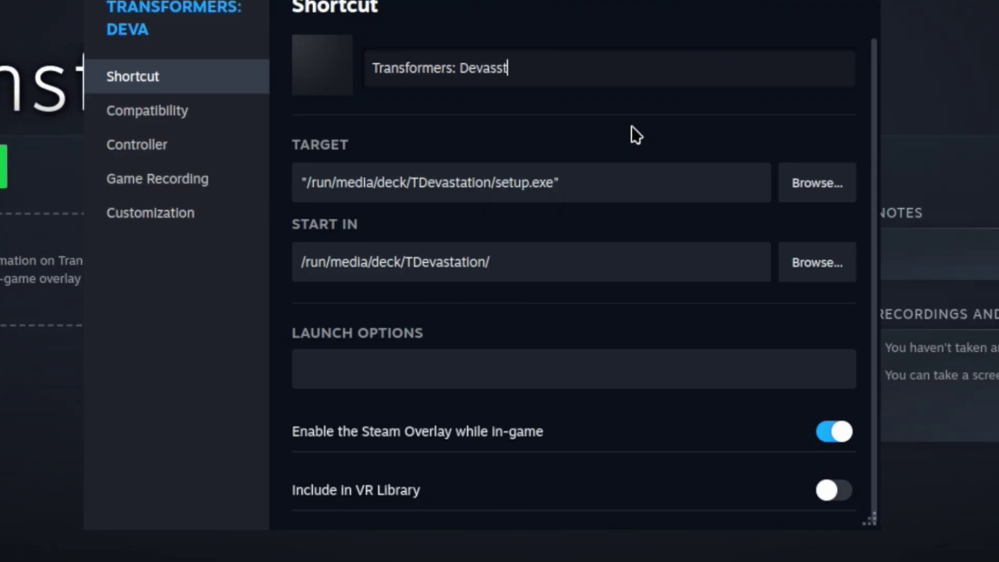
key(BackSpace)
key(BackSpace)
key(BackSpace)
text(station)
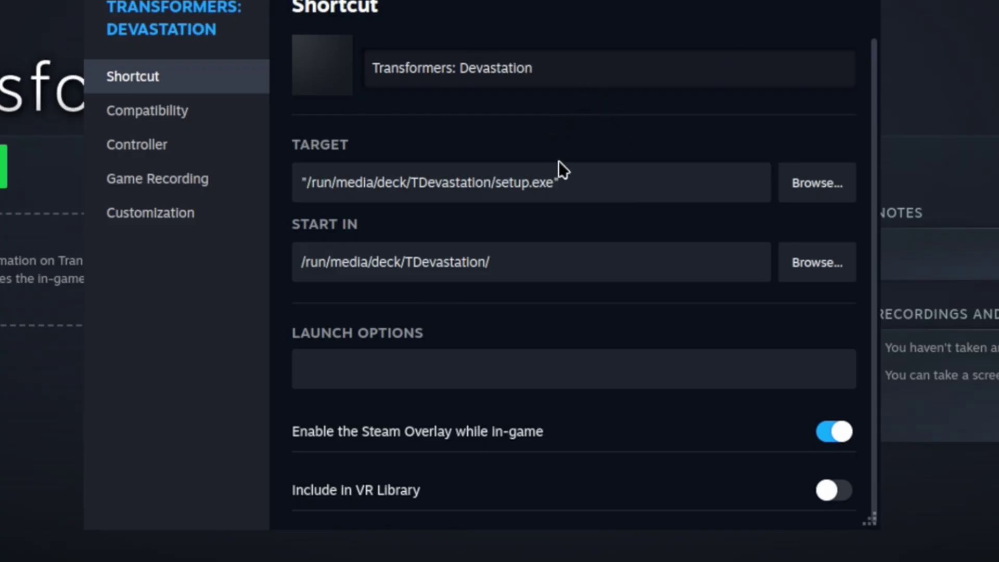
- Replace the shortcut's target with the copied path of TransformersDevastation.exe
drag(639, 183, 96, 165)
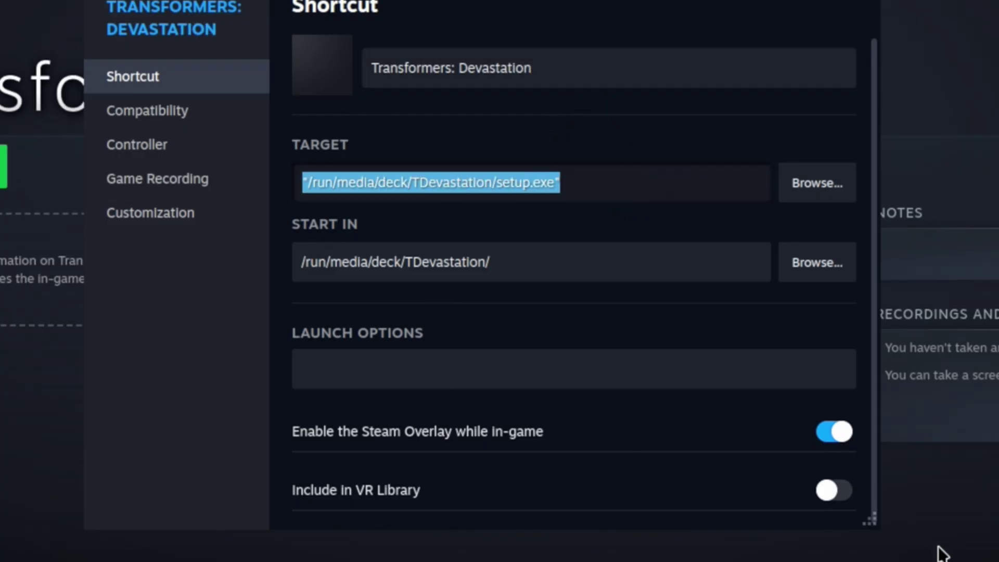
key(ctrl+v)
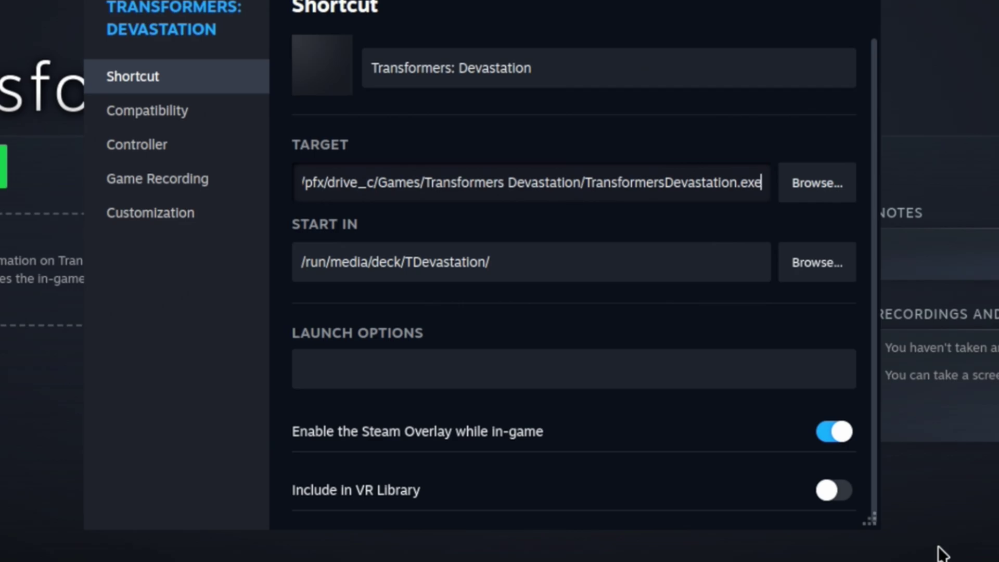
- Enclose the shortcut's target path in double quotation marks
text(")
key(Home)
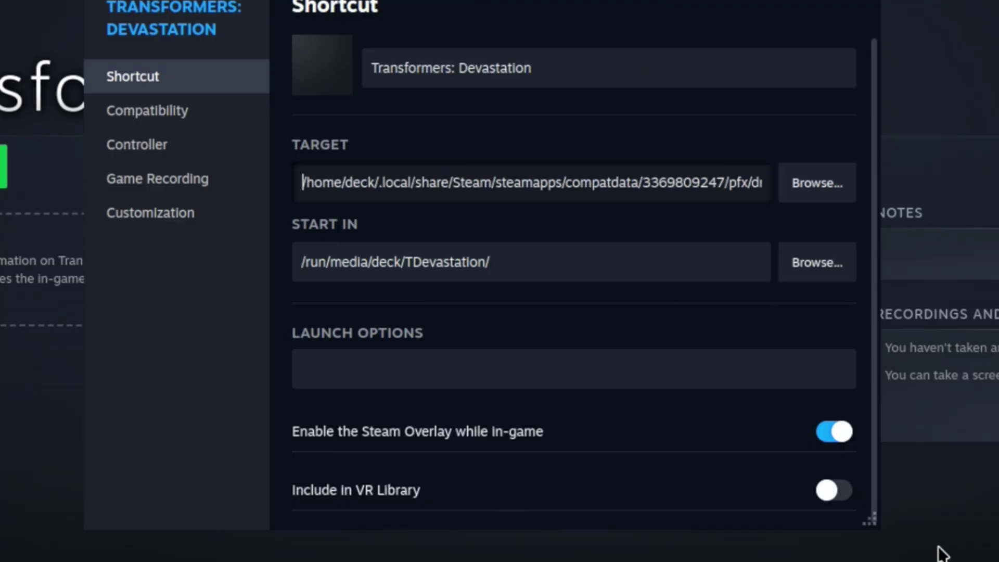
text(")
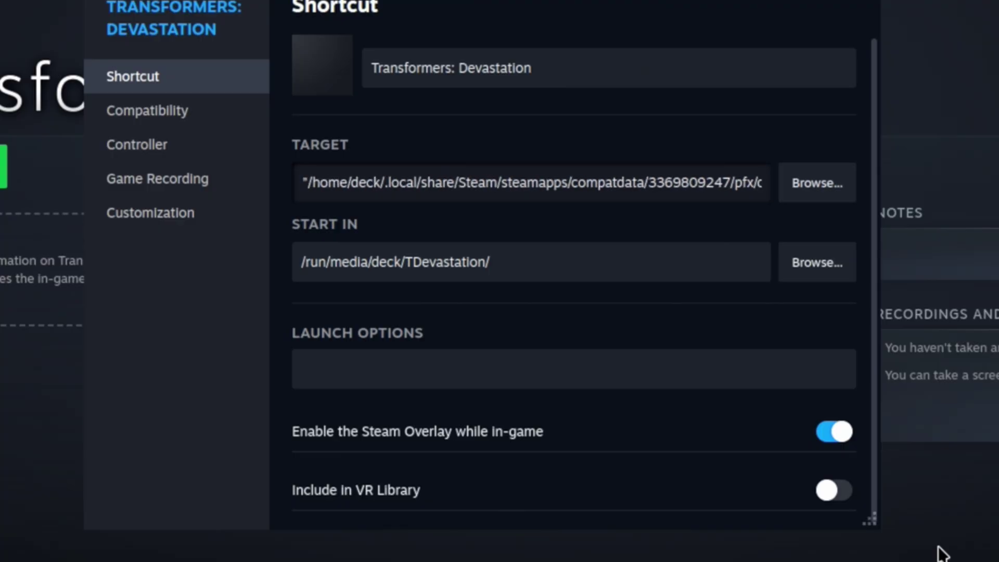
- Replace the shortcut's Start In path with a copy of the quoted target path
key(ctrl+a)
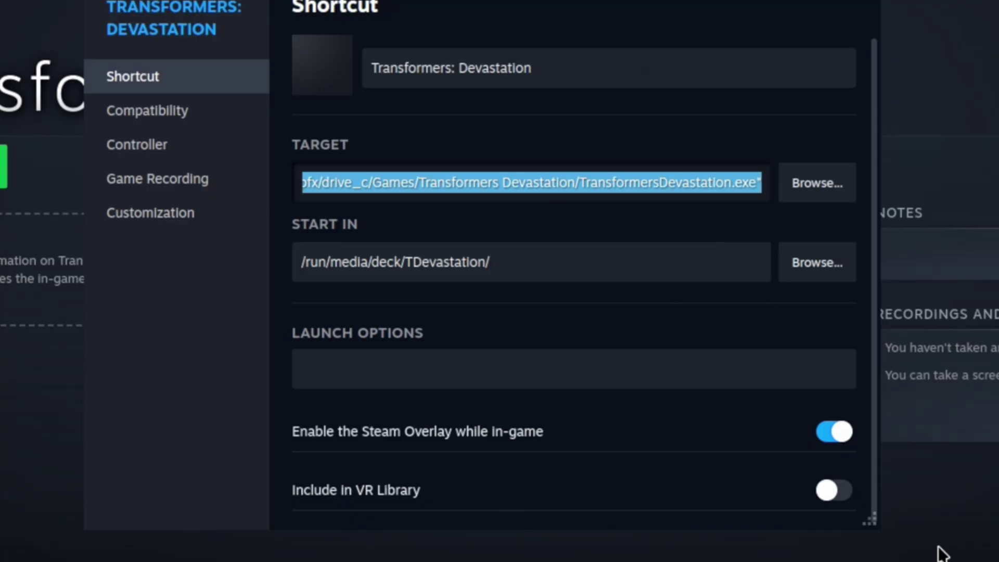
key(Tab)
key(Tab)
key(ctrl+v)
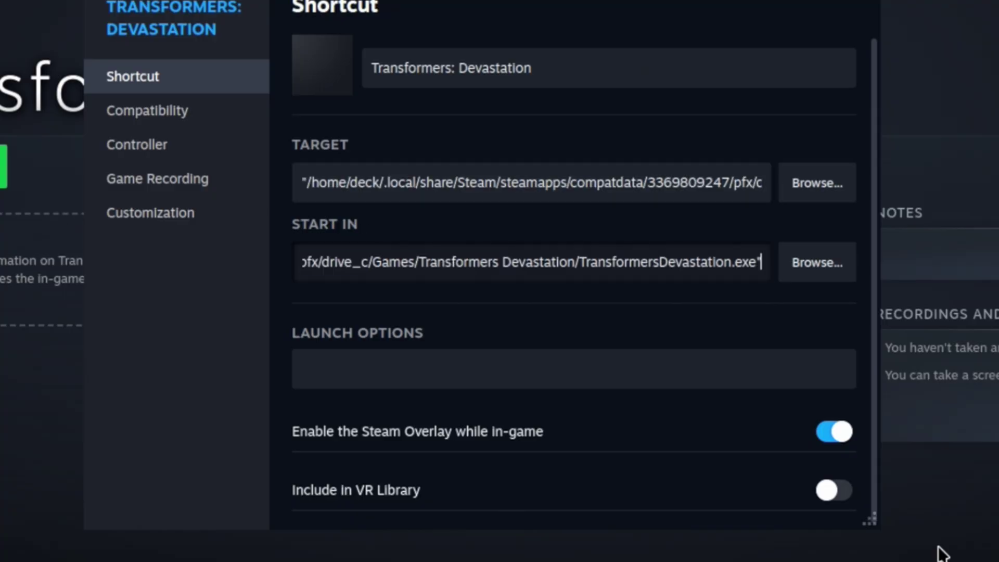
- Remove TransformersDevastation.exe from the Start In path, keeping the quoted path to the Transformers Devastation/ folder, and close the shortcut properties
key(Left)
key(BackSpace)
key(BackSpace)
key(BackSpace)
key(BackSpace)
key(BackSpace)
key(BackSpace)
key(BackSpace)
key(BackSpace)
key(BackSpace)
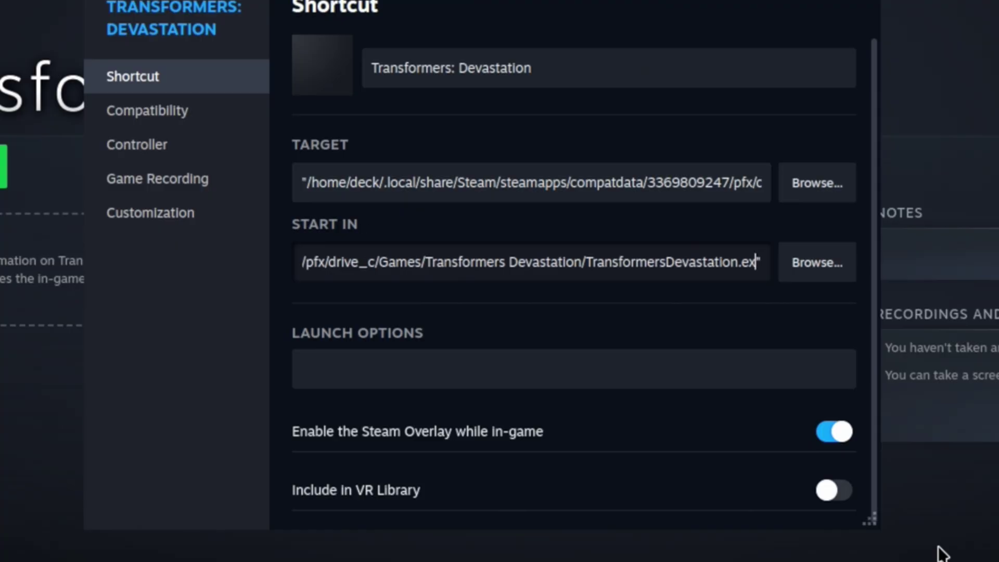
key(BackSpace)
key(BackSpace)
key(BackSpace)
key(BackSpace)
key(BackSpace)
key(BackSpace)
key(BackSpace)
key(BackSpace)
key(BackSpace)
key(BackSpace)
key(BackSpace)
key(BackSpace)
key(BackSpace)
key(BackSpace)
key(BackSpace)
key(BackSpace)
key(BackSpace)
key(BackSpace)
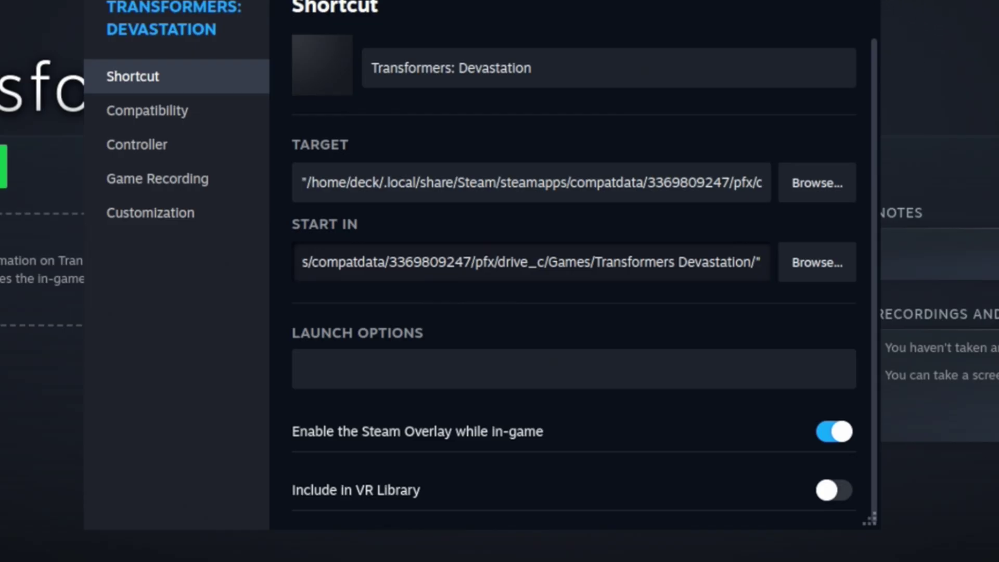
click(878, 4)
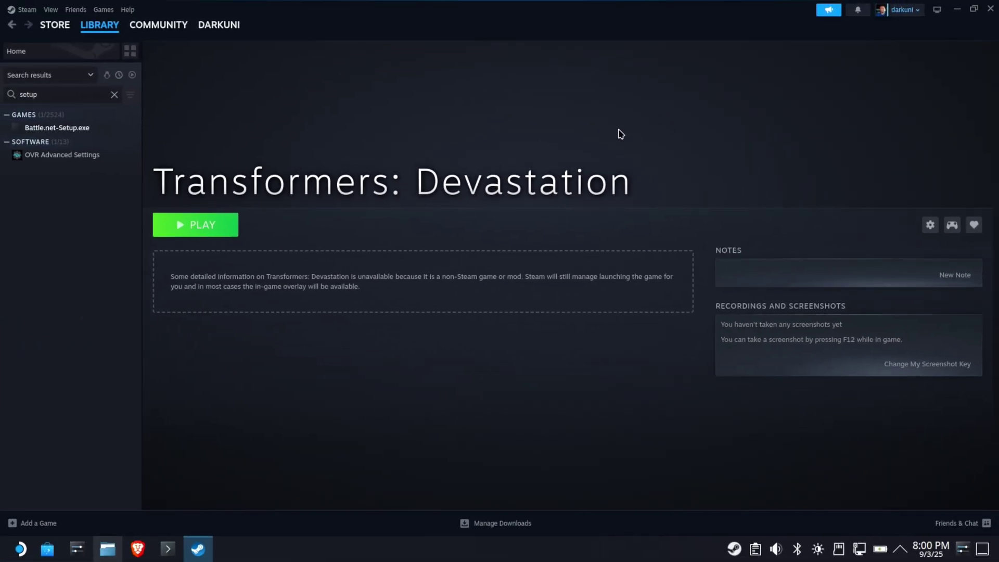
- Test-launch Transformers: Devastation through its main menu into gameplay, and close the game
click(188, 229)
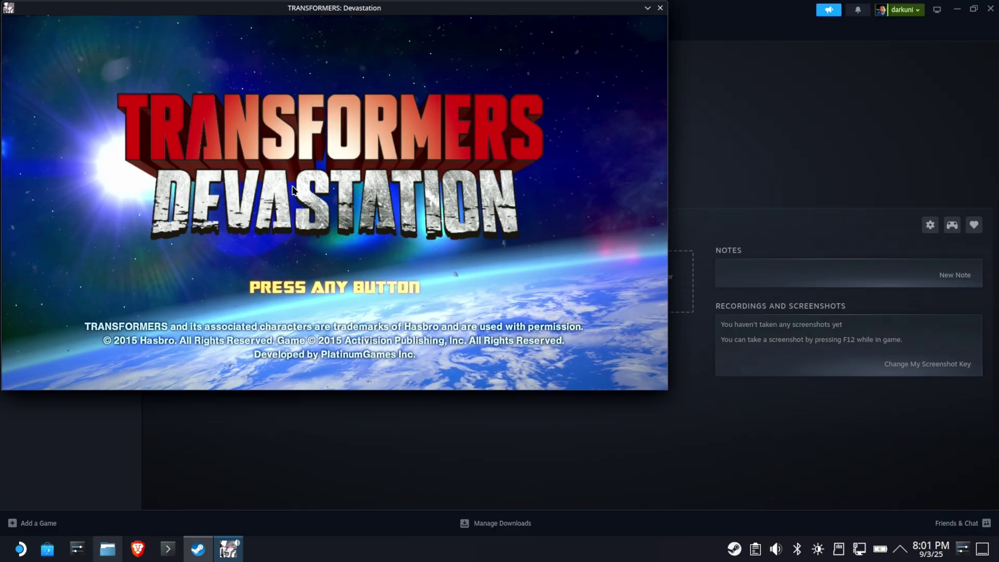
key(Return)
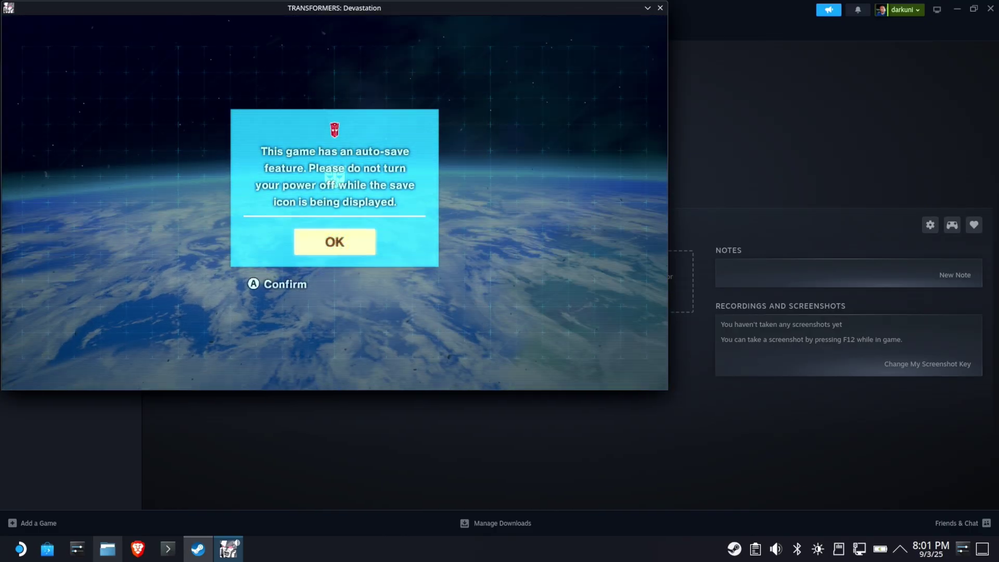
key(Return)
key(Return)
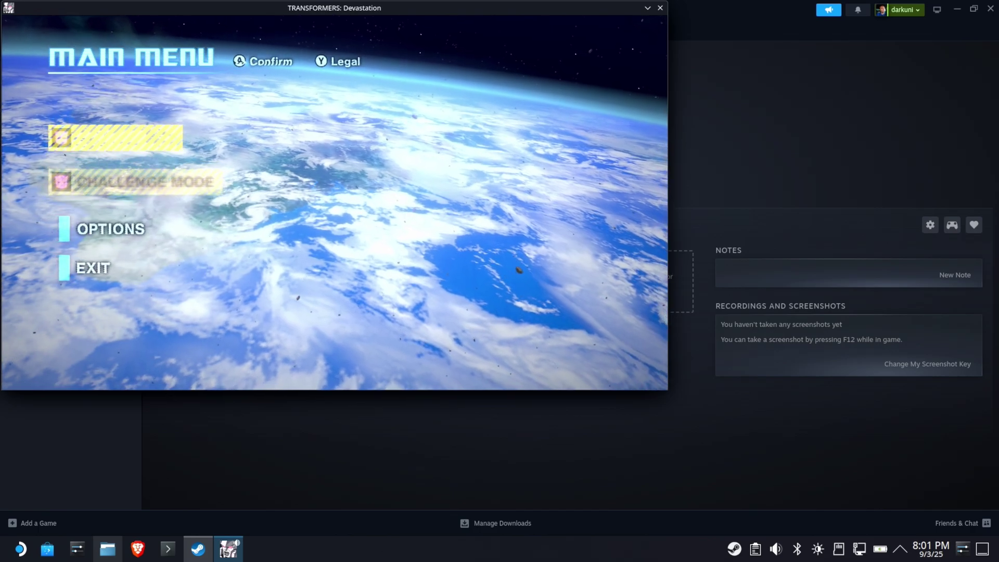
key(Return)
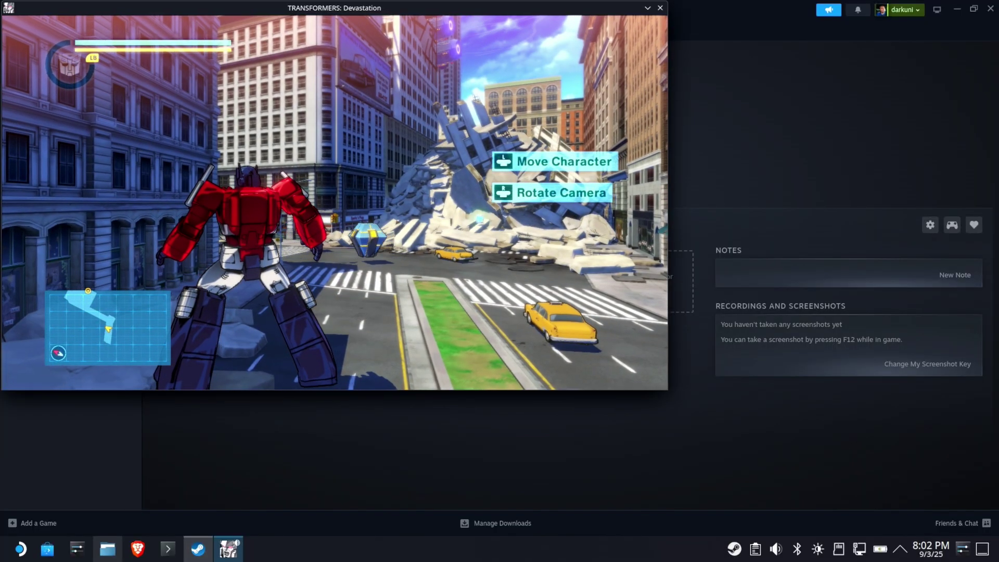
key(alt+F4)
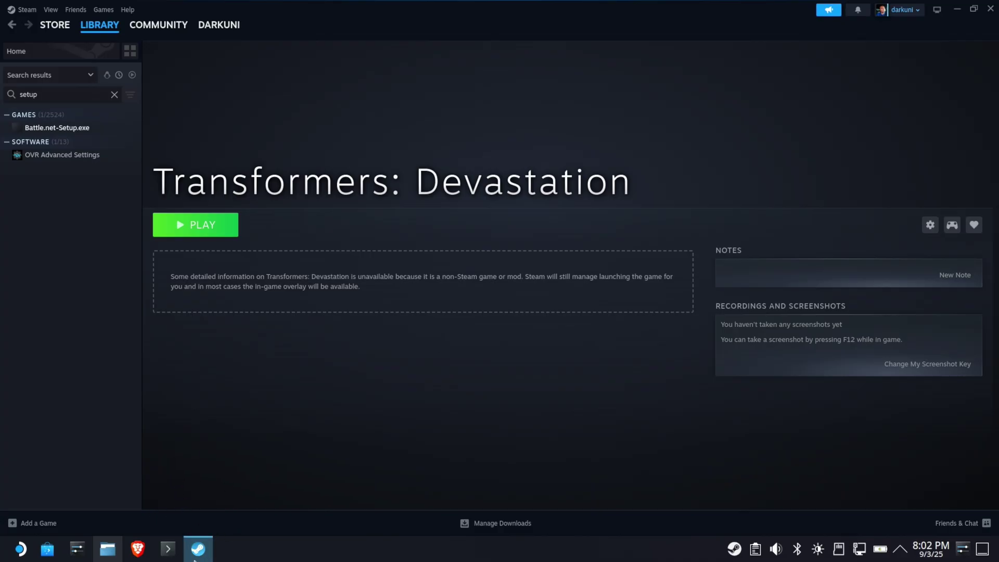
- Switch to the Dolphin file manager and unmount the TDevastation disc image
mouse_move(205, 554)
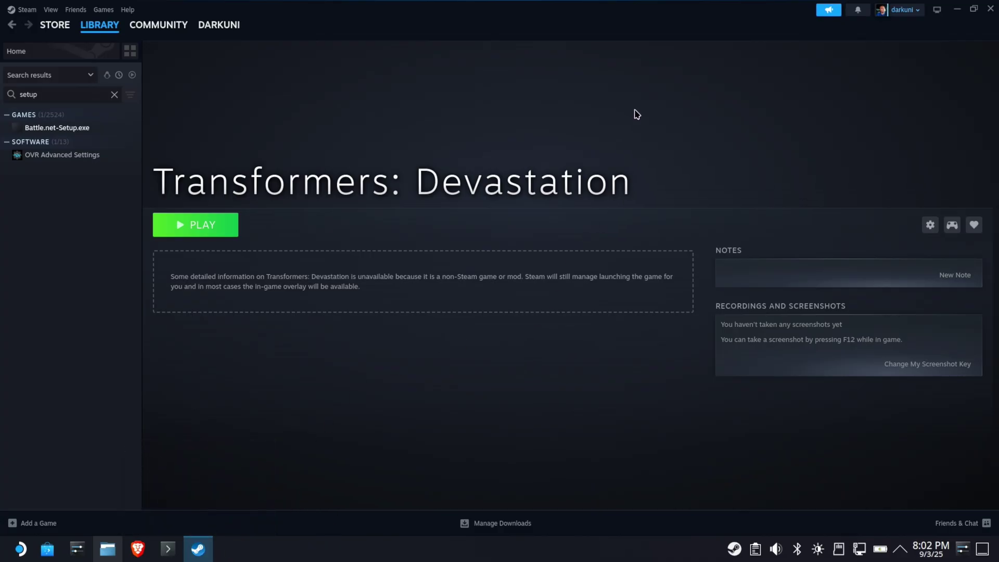
click(107, 549)
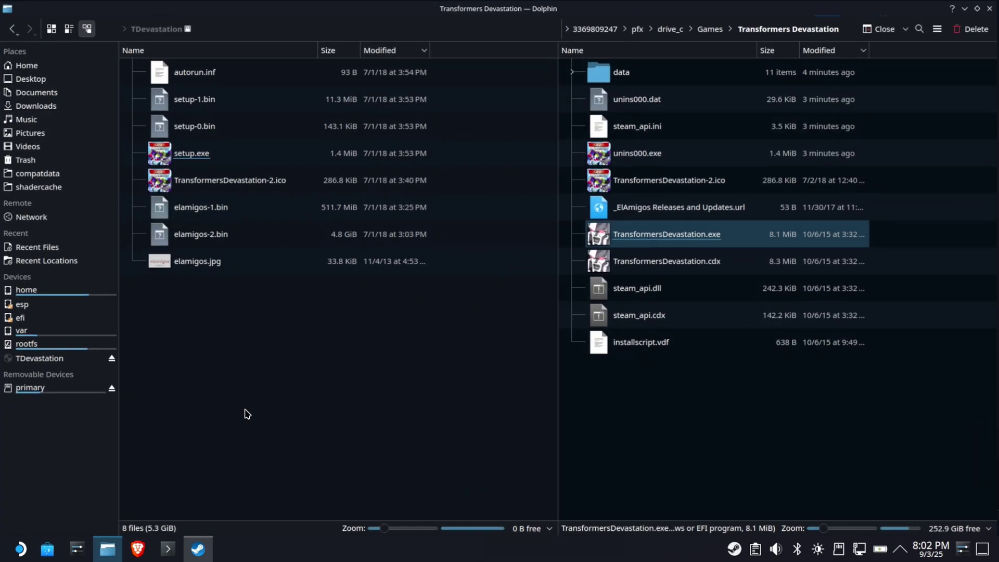
click(188, 279)
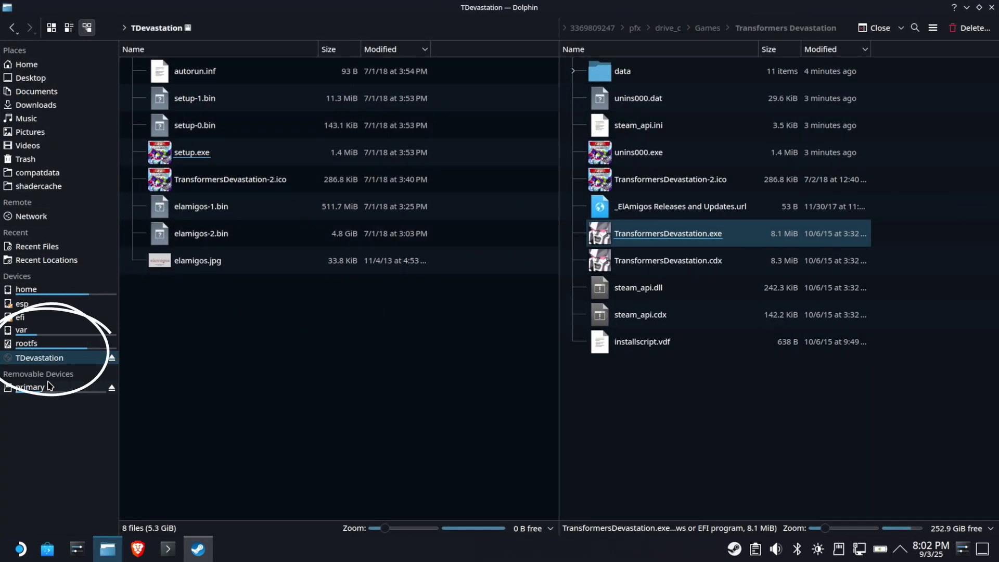
right_click(56, 358)
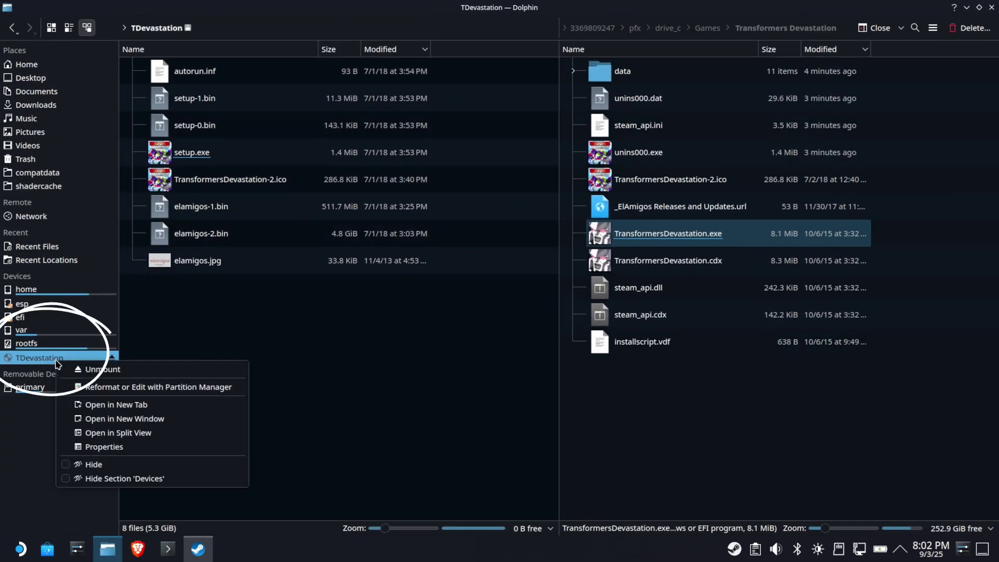
click(121, 370)
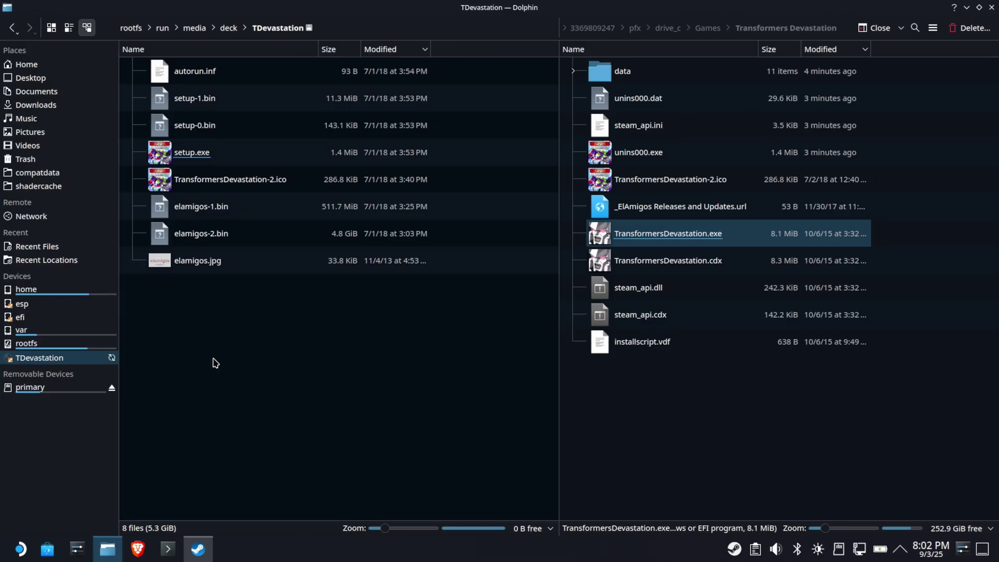
- Permanently delete Transformers Devastation.iso from the Downloads folder and close the file manager
click(32, 106)
right_click(250, 74)
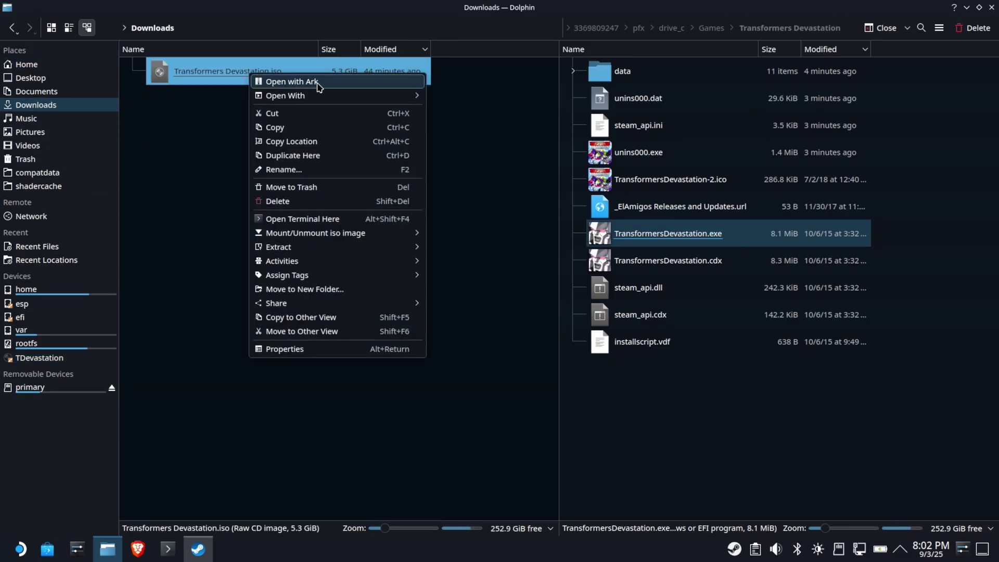
click(291, 202)
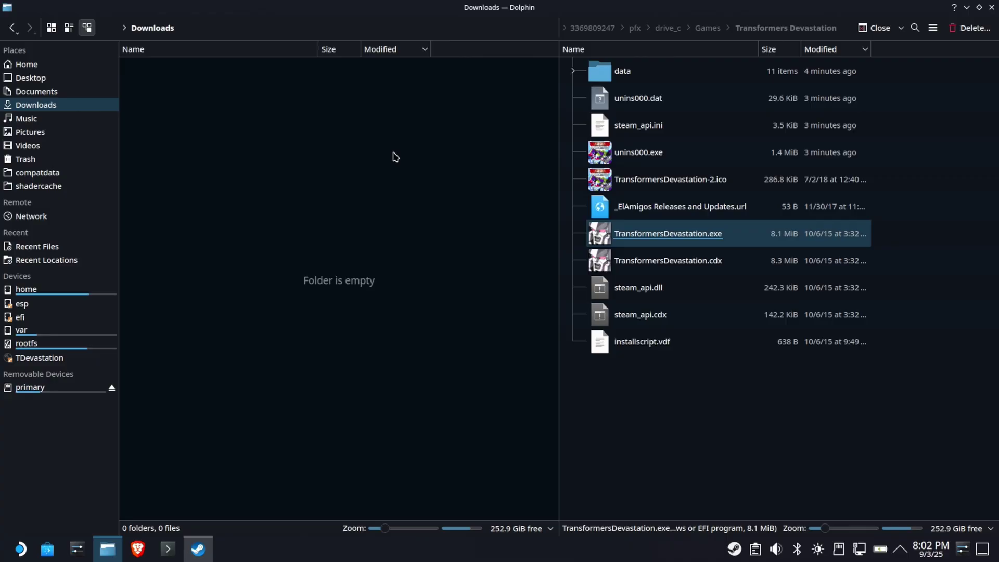
click(991, 8)
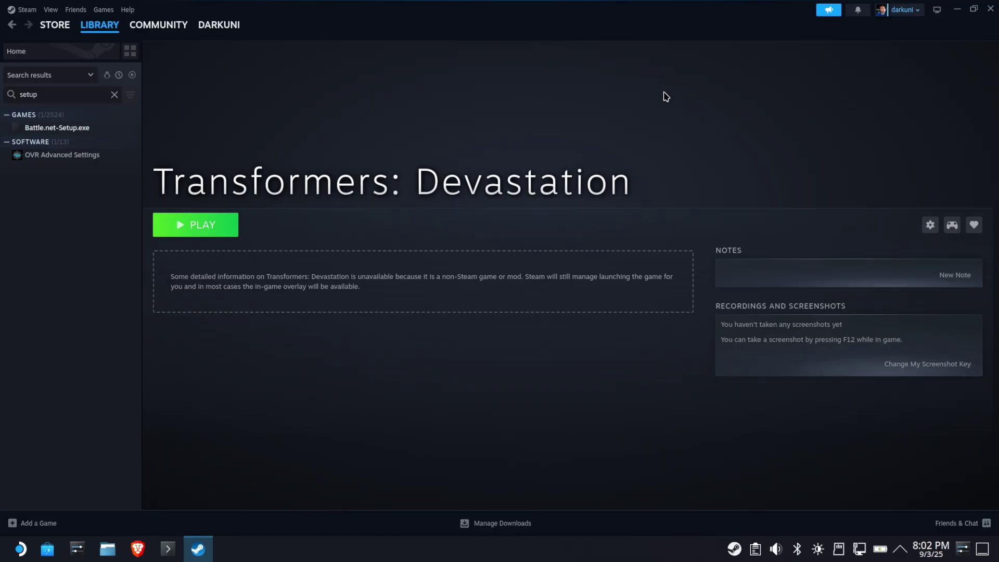